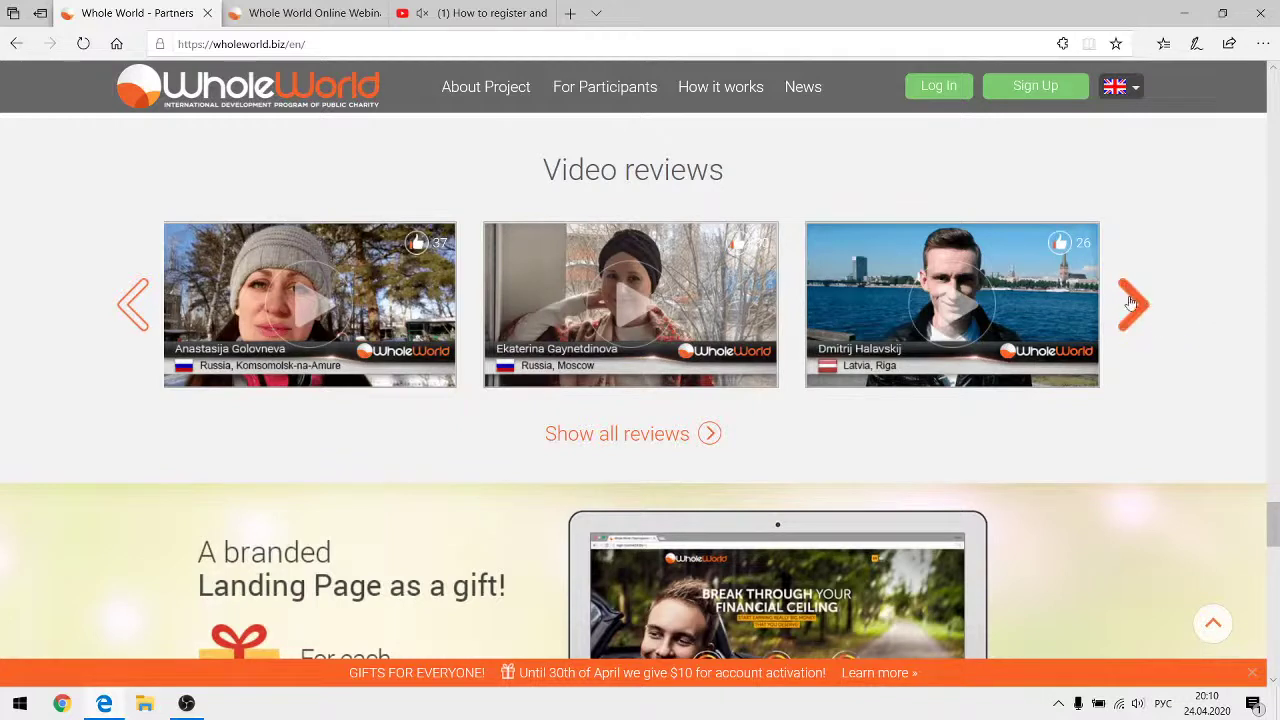
# Step: Advance the video reviews carousel four times to see more reviews
pyautogui.click(1136, 305)
pyautogui.click(1136, 305)
pyautogui.click(1138, 310)
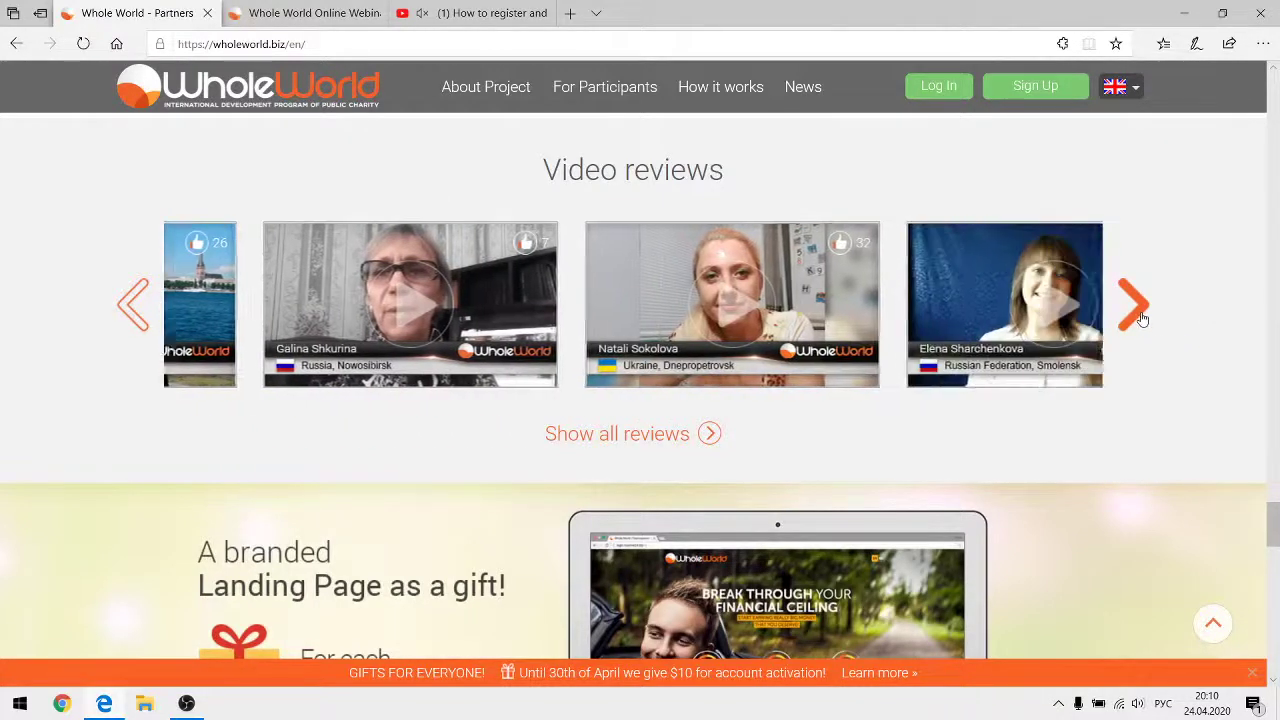
pyautogui.click(1138, 310)
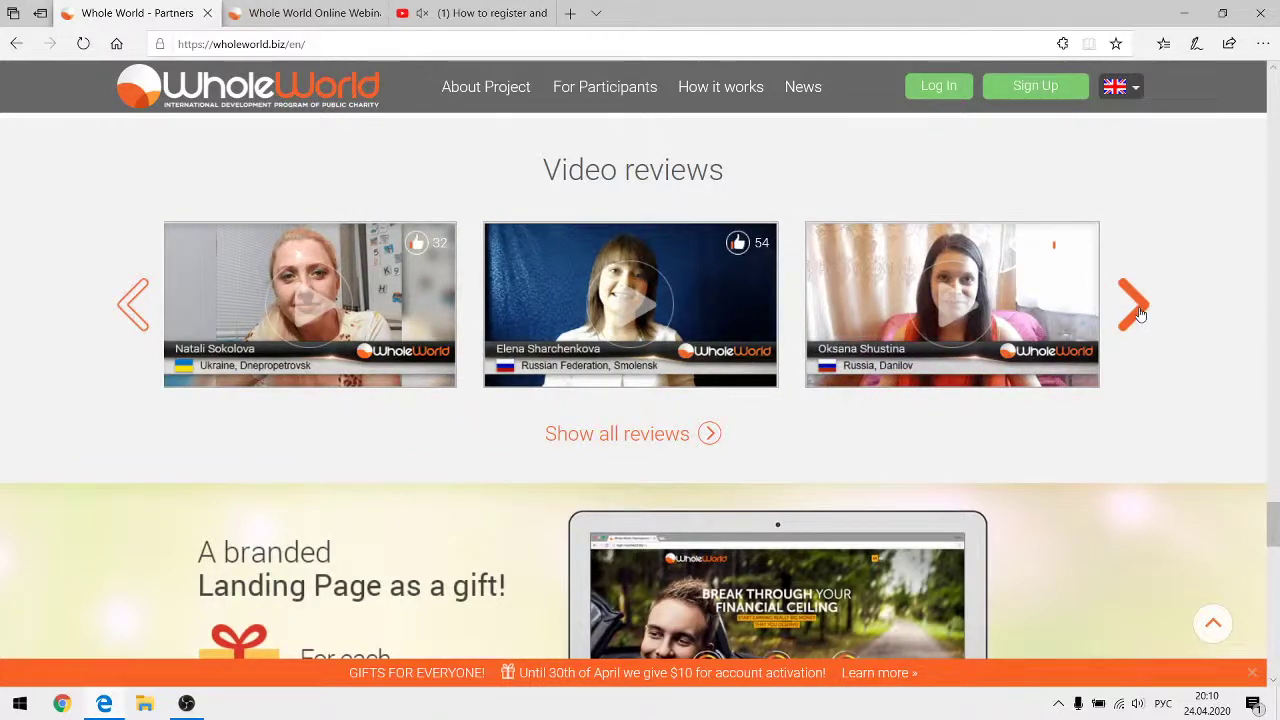
# Step: Scroll to the 50 reasons section and expand reason 1, Legal and reliable company
pyautogui.scroll(-1, 1178, 317)
pyautogui.scroll(-3, 1178, 317)
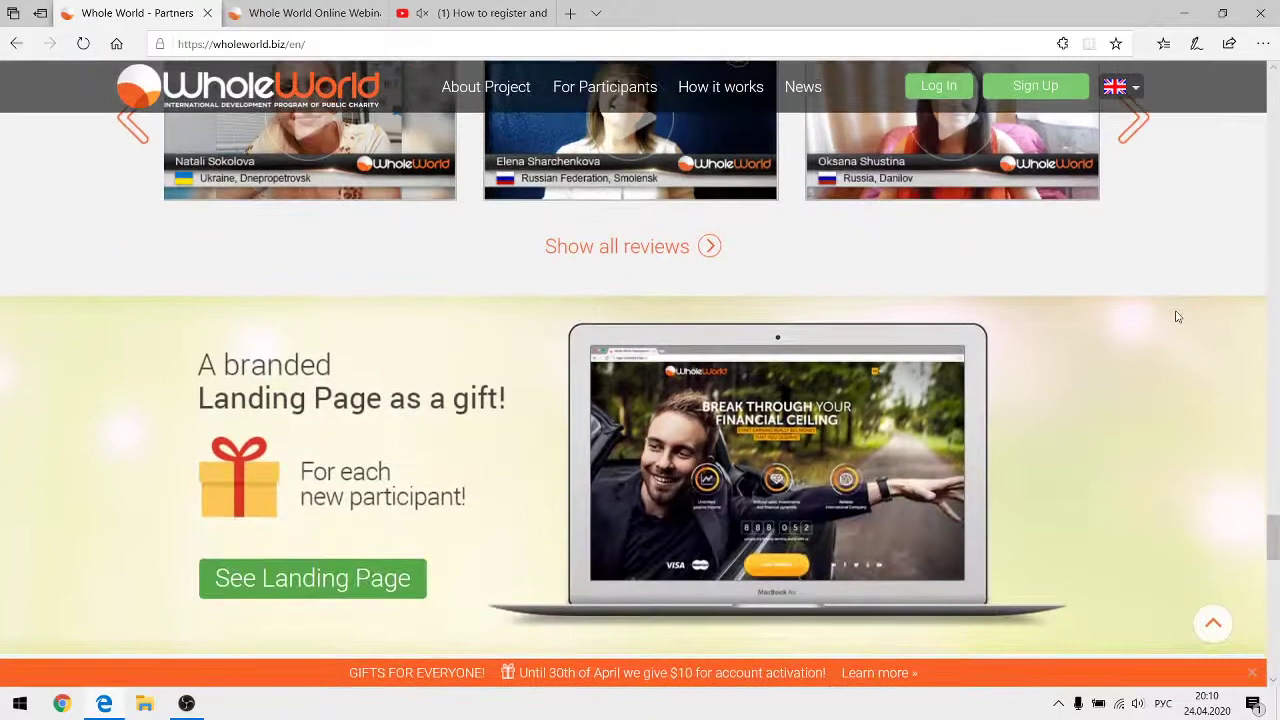
pyautogui.scroll(-2, 1170, 317)
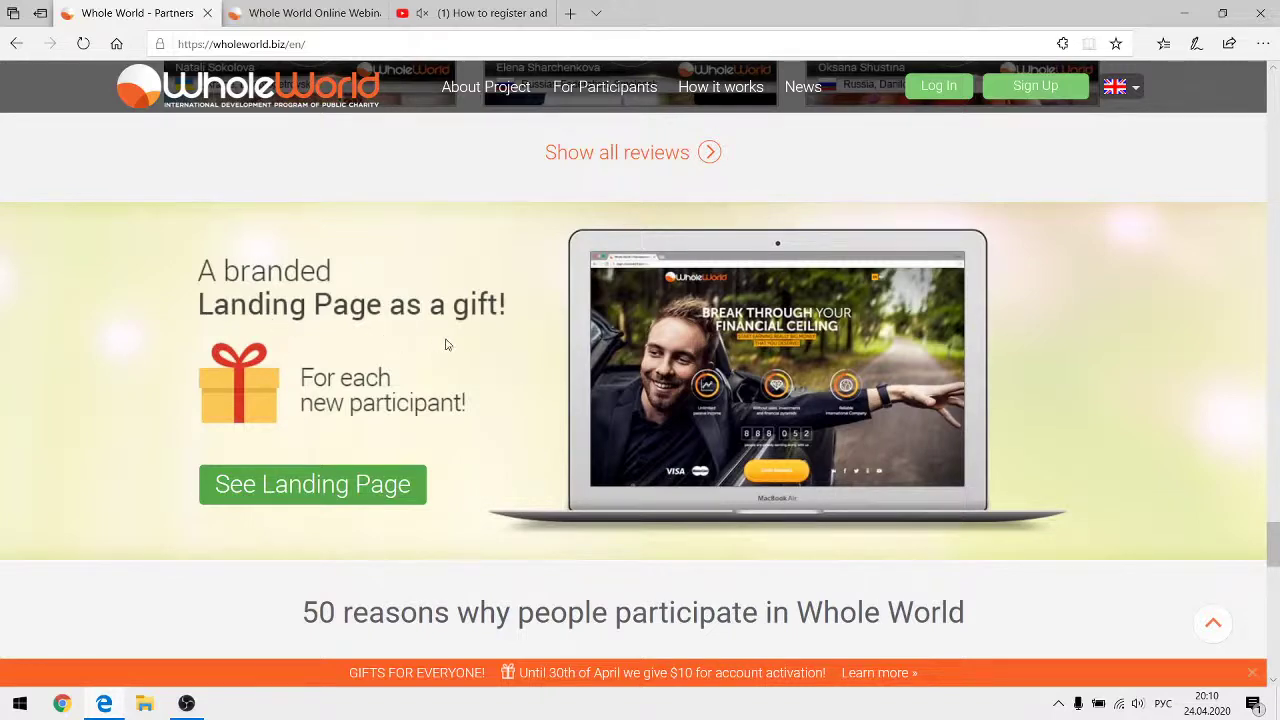
pyautogui.scroll(-3, 1120, 368)
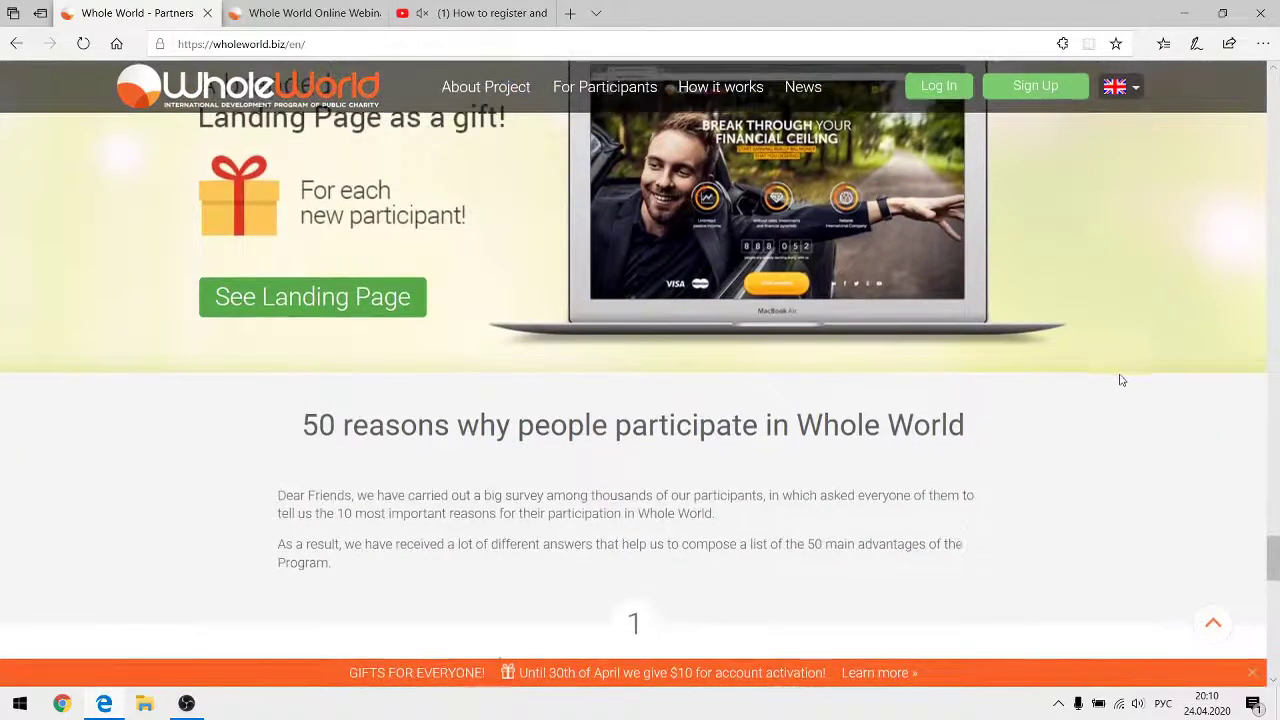
pyautogui.scroll(-1, 1112, 378)
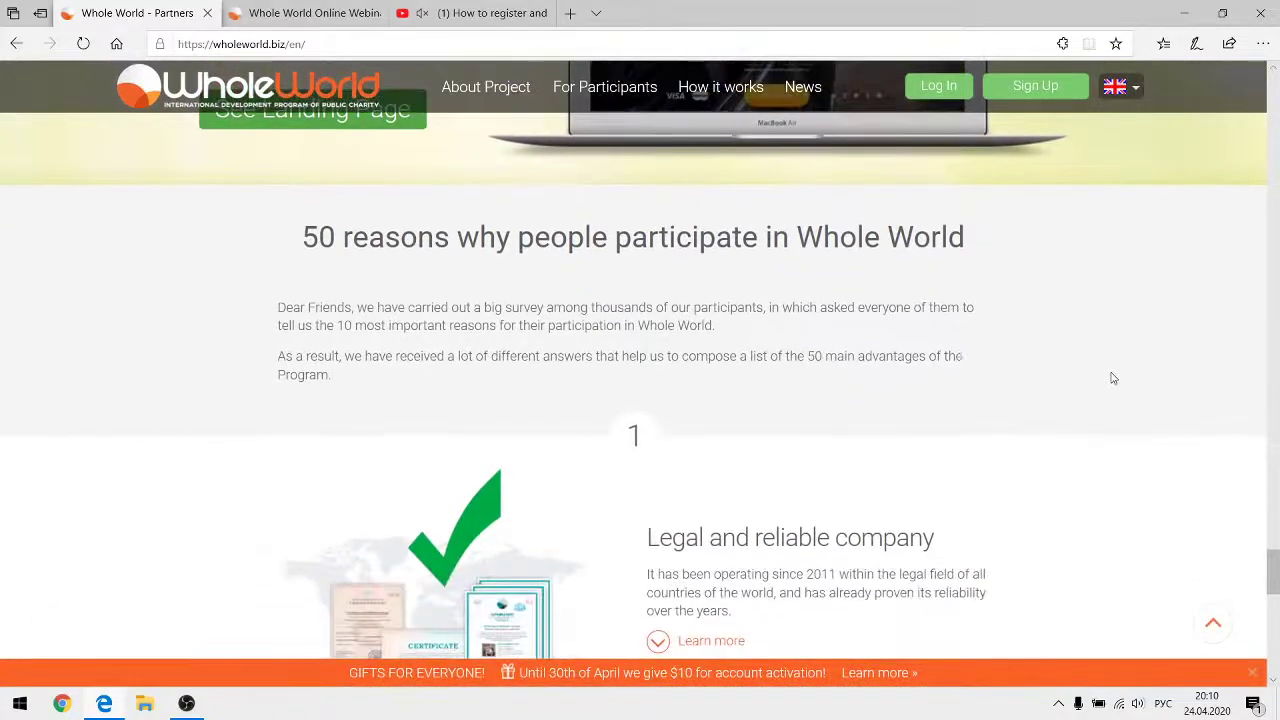
pyautogui.scroll(-1, 1107, 368)
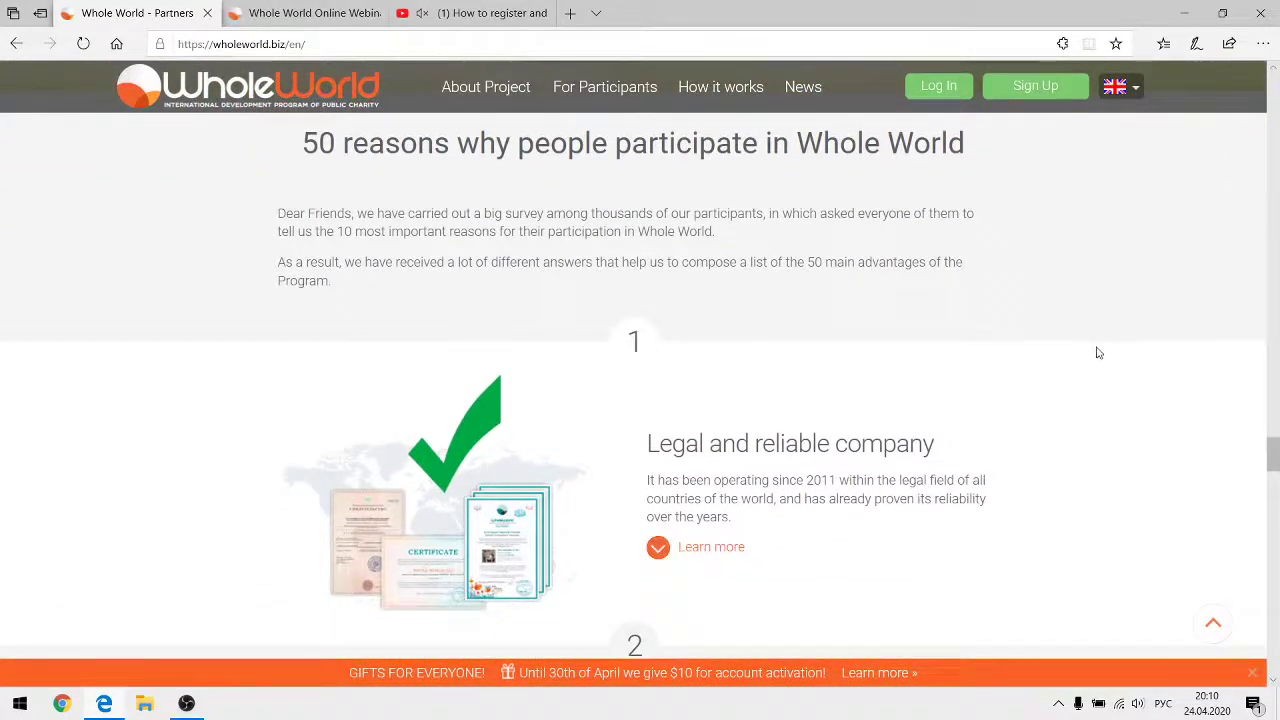
pyautogui.scroll(-1, 845, 420)
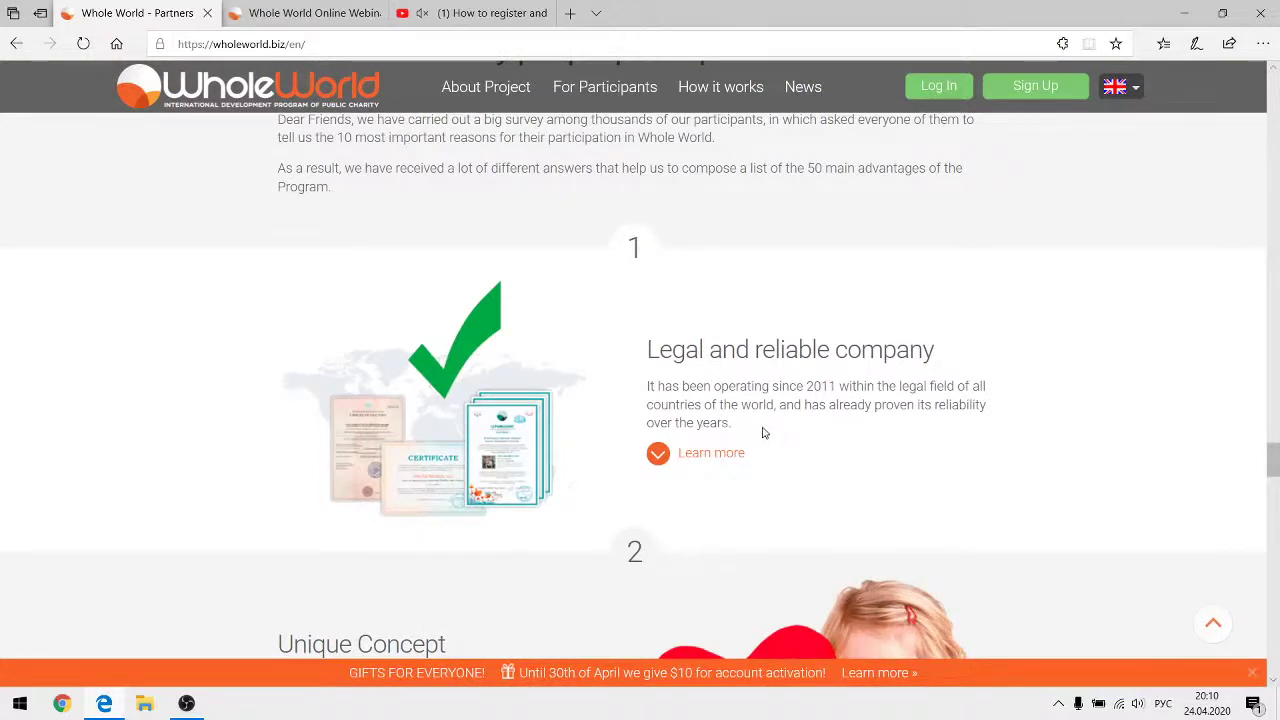
pyautogui.scroll(2, 840, 424)
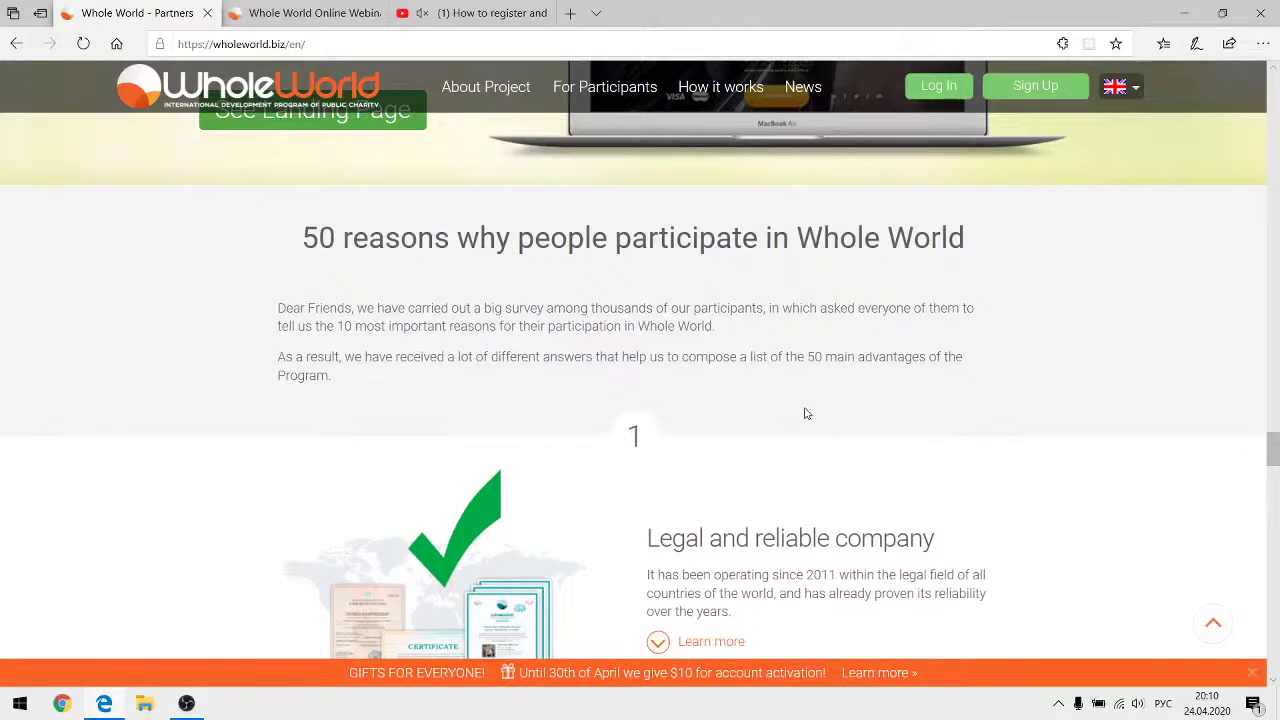
pyautogui.scroll(-1, 889, 414)
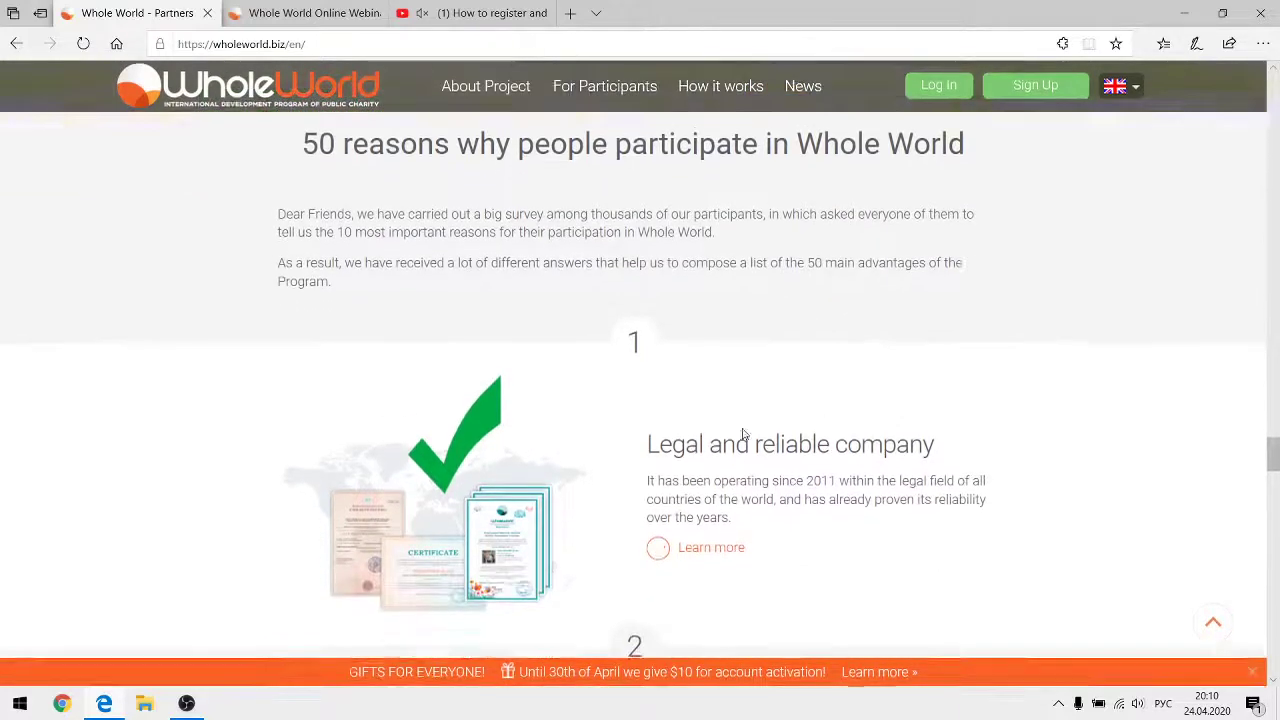
pyautogui.click(615, 423)
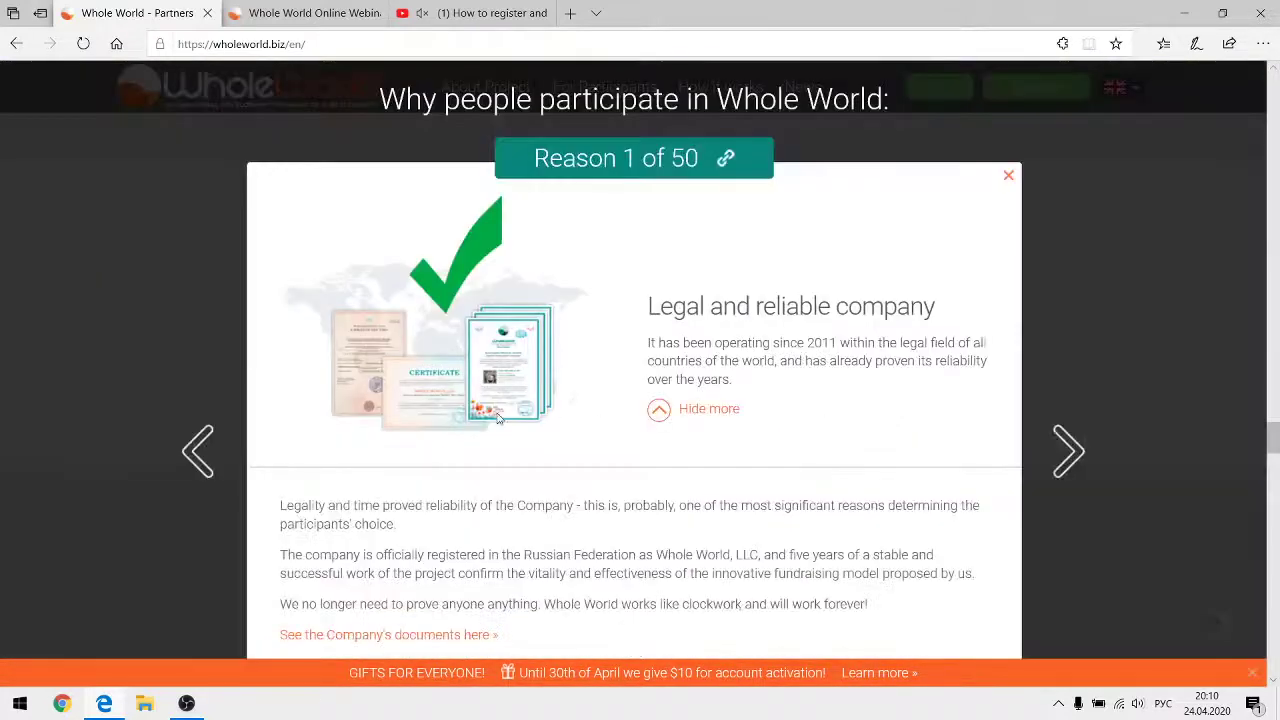
# Step: Page through reasons 2–7, ending at No withdrawal minimum, then close the reasons popup
pyautogui.click(1068, 450)
pyautogui.click(1068, 485)
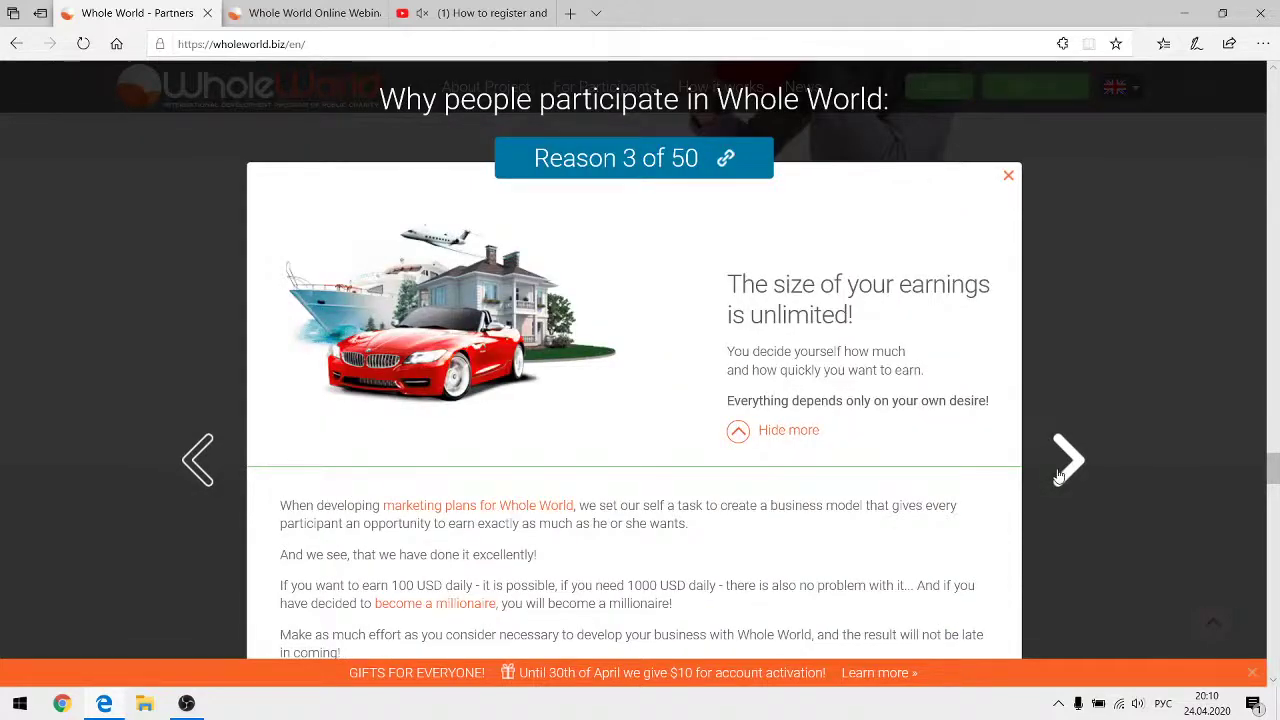
pyautogui.click(1061, 475)
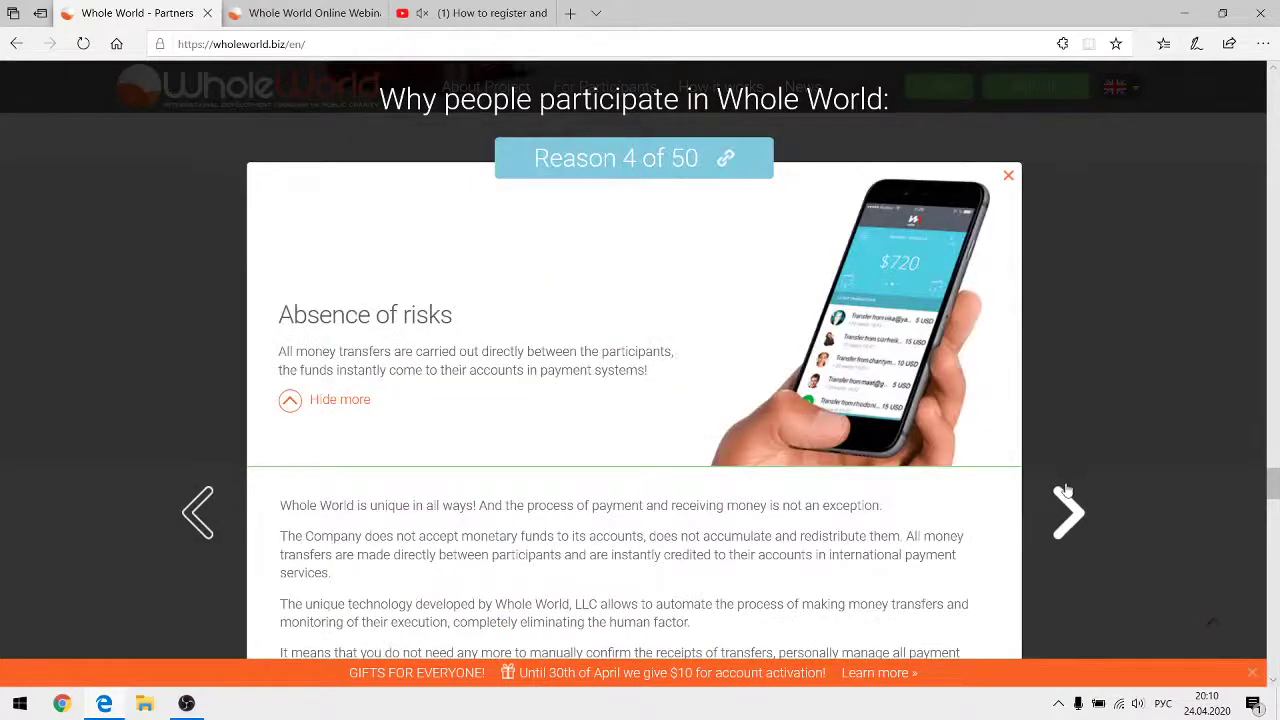
pyautogui.click(1066, 495)
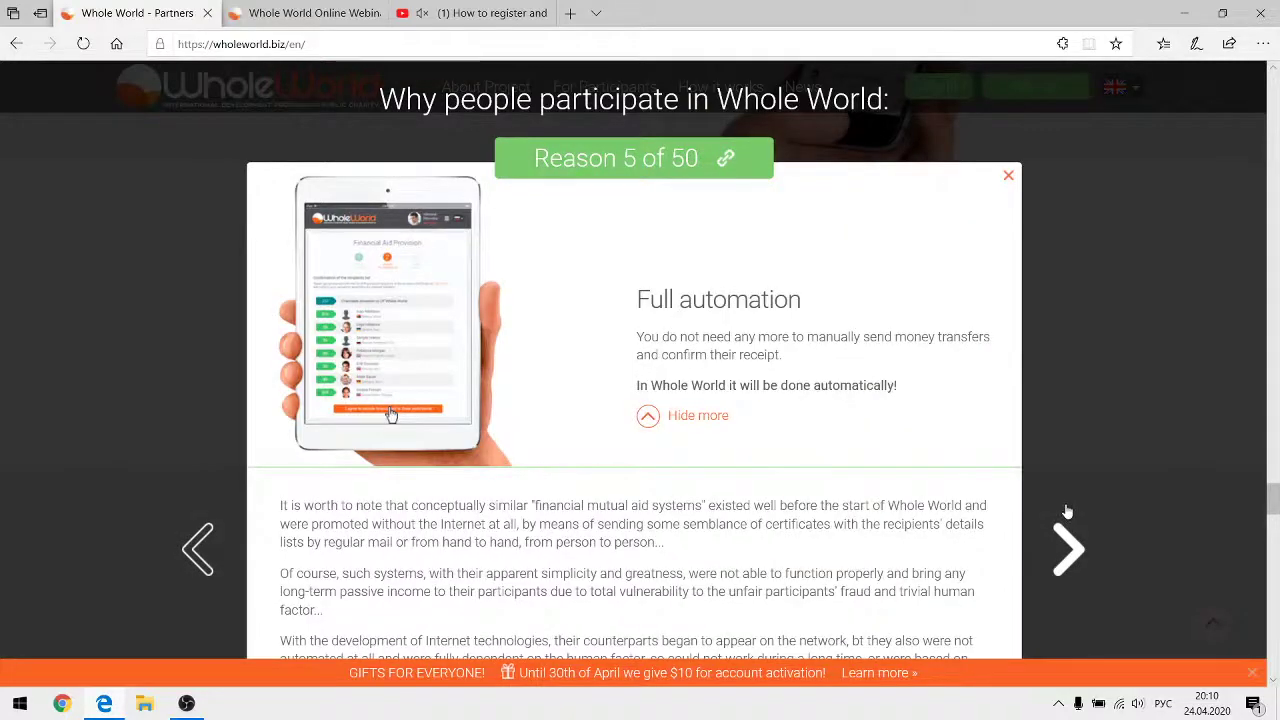
pyautogui.click(1066, 543)
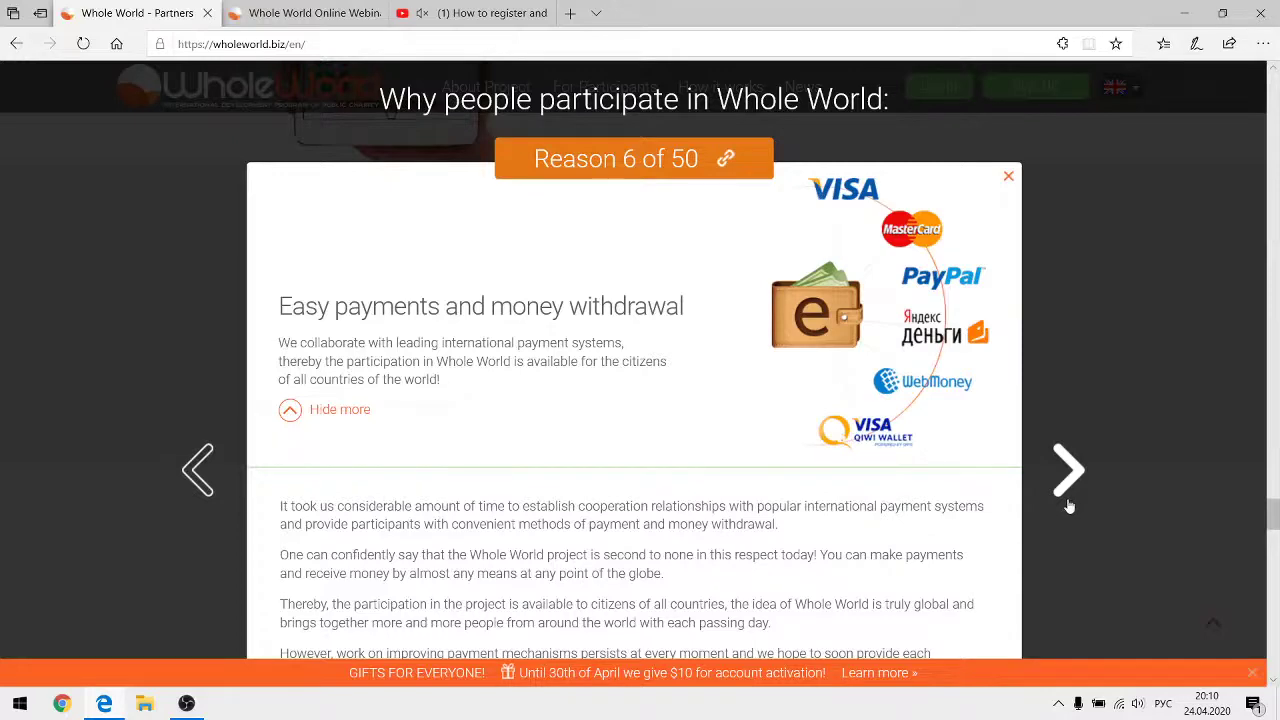
pyautogui.click(1070, 497)
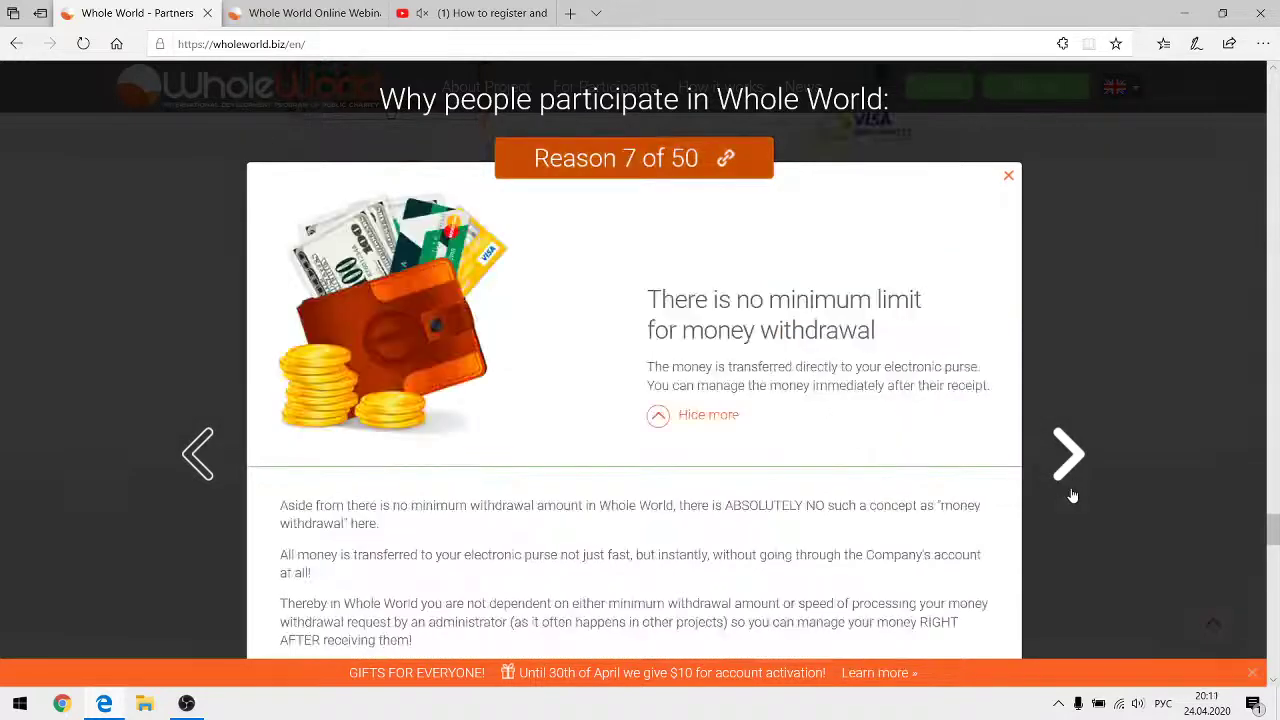
pyautogui.click(1127, 345)
pyautogui.moveTo(489, 88)
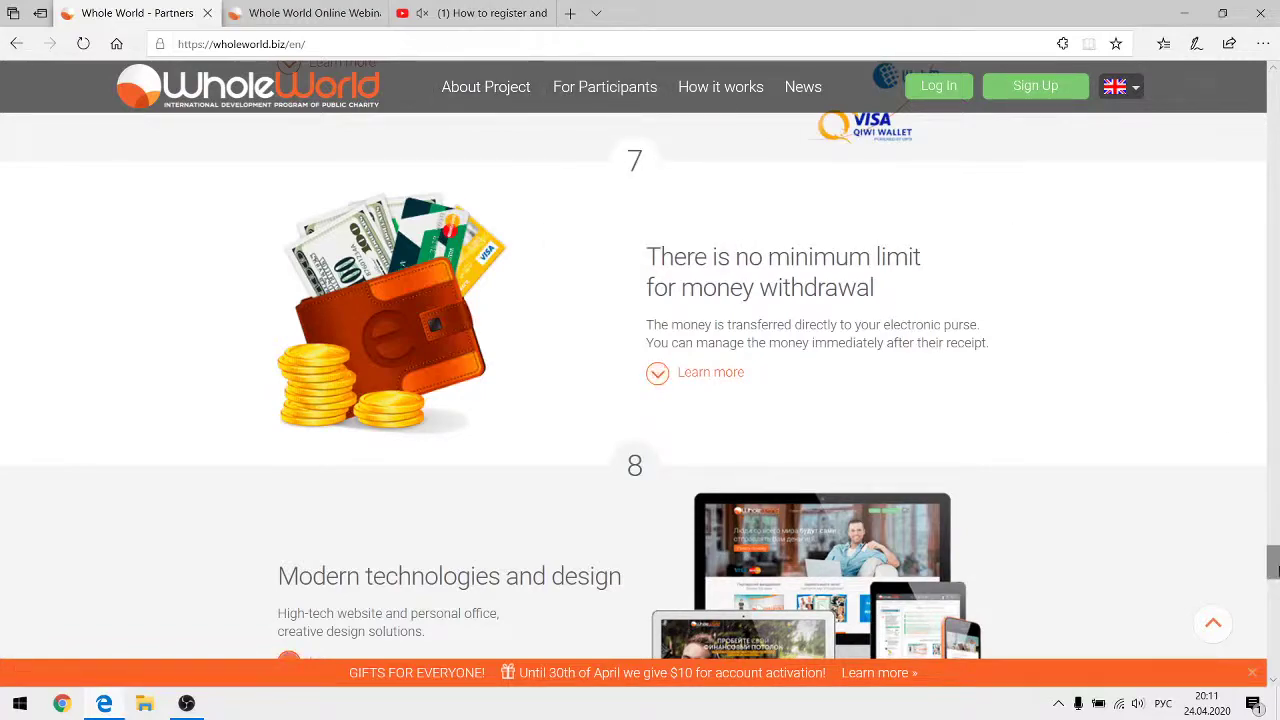
# Step: Go back to the page top, look over the About Project and For Participants menus, and open News
pyautogui.scroll(15, 1118, 247)
pyautogui.scroll(10, 1106, 208)
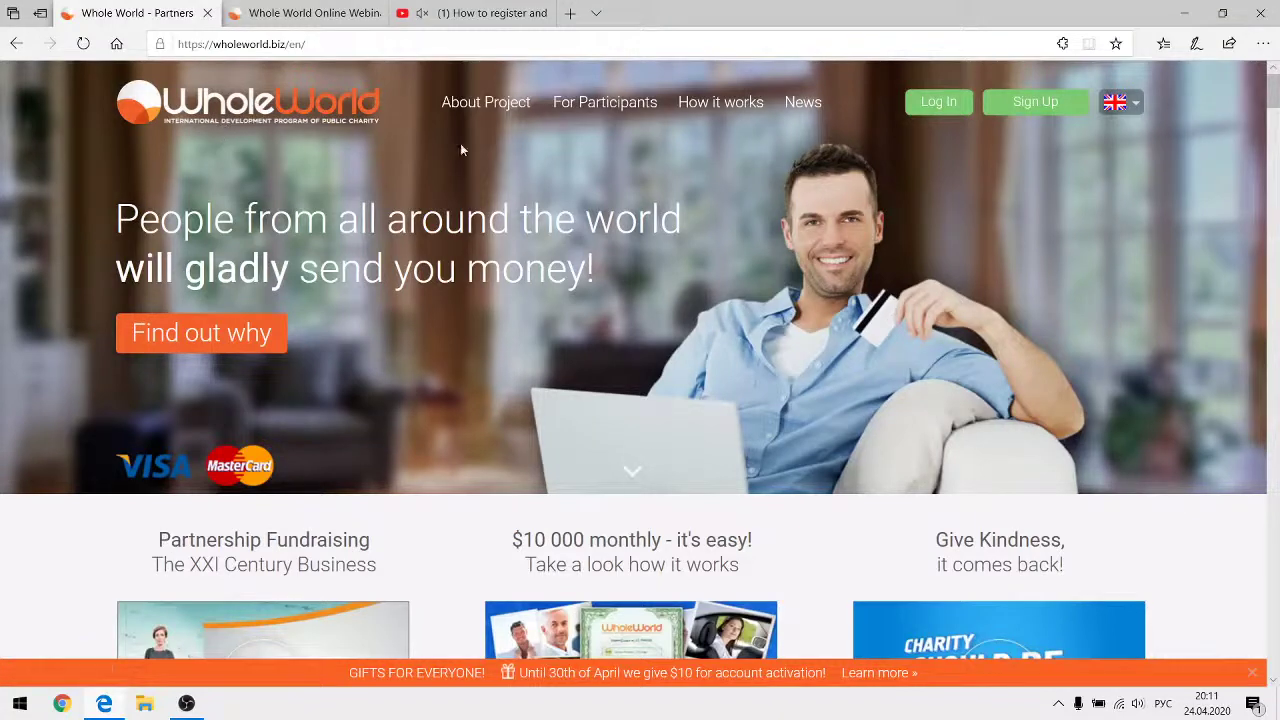
pyautogui.moveTo(505, 110)
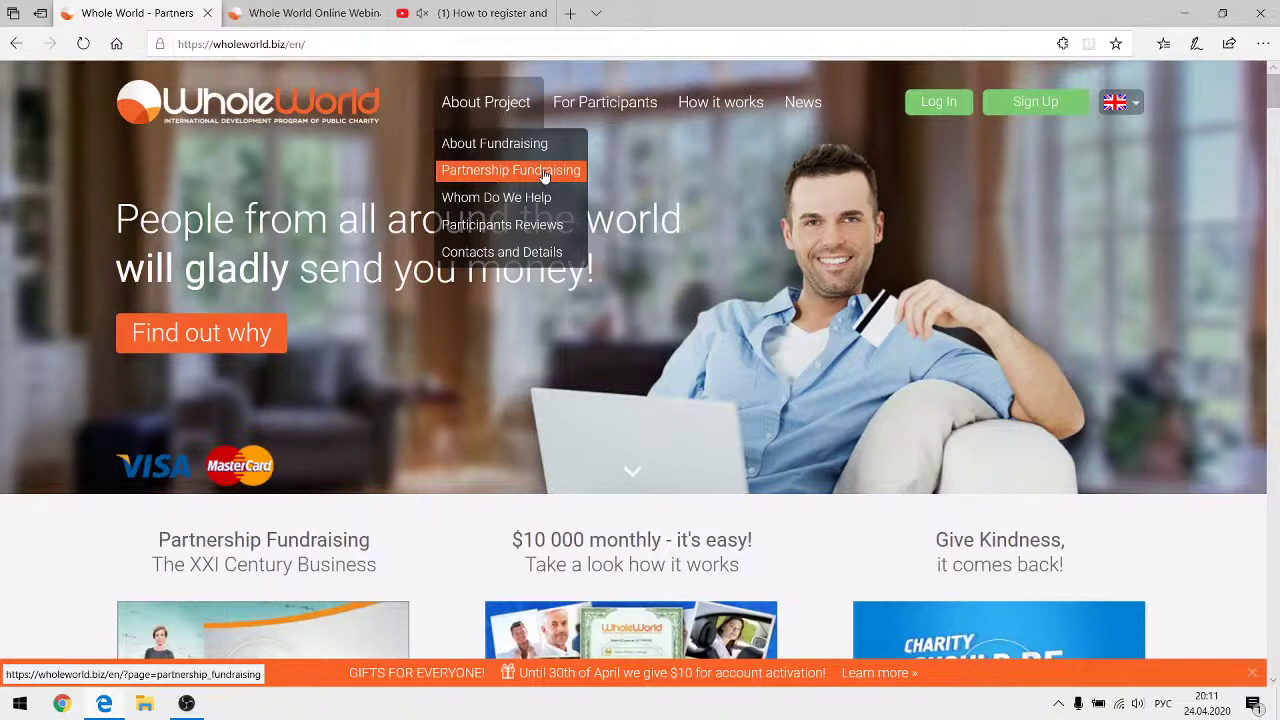
pyautogui.moveTo(598, 108)
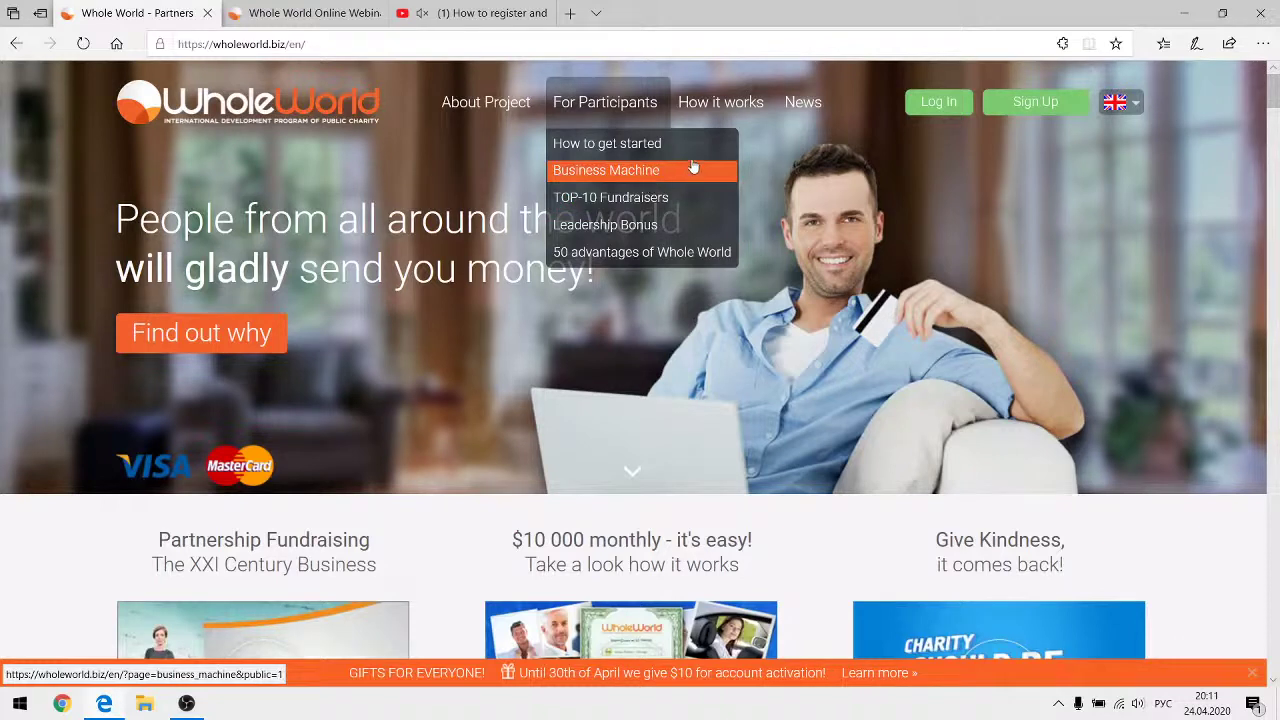
pyautogui.moveTo(713, 111)
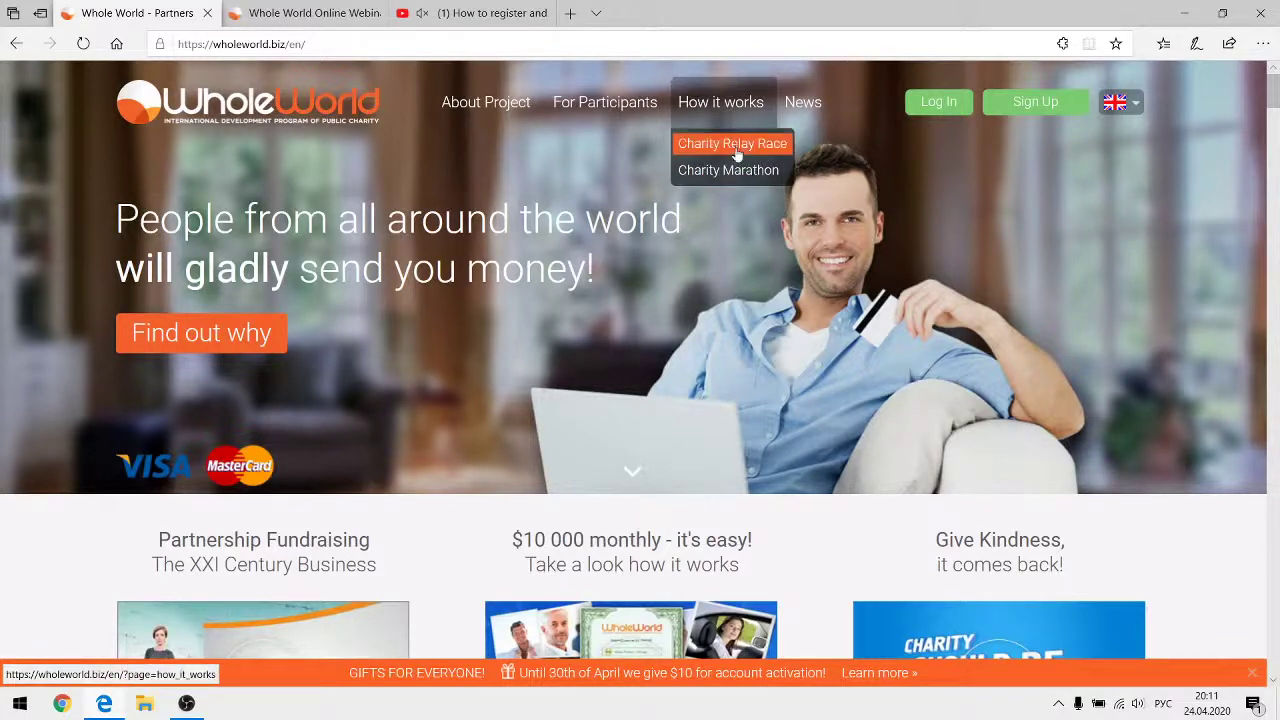
pyautogui.click(806, 113)
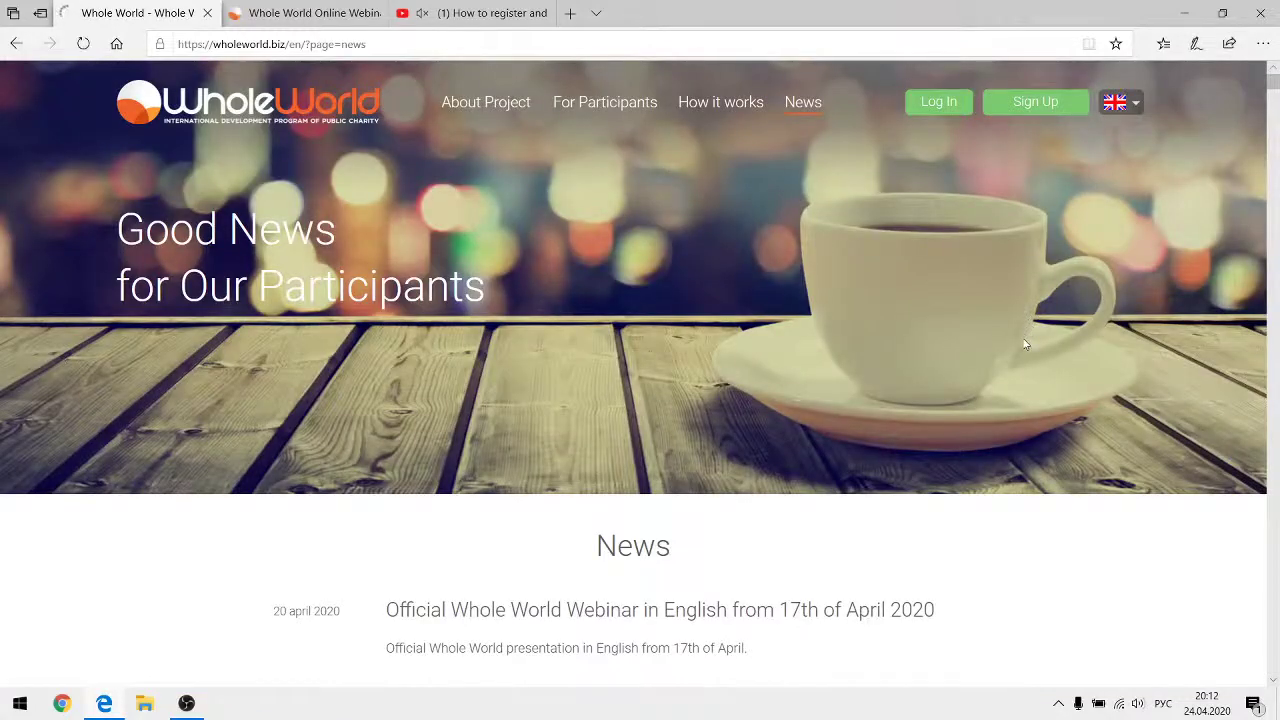
pyautogui.scroll(-3, 1024, 329)
pyautogui.scroll(-3, 1024, 329)
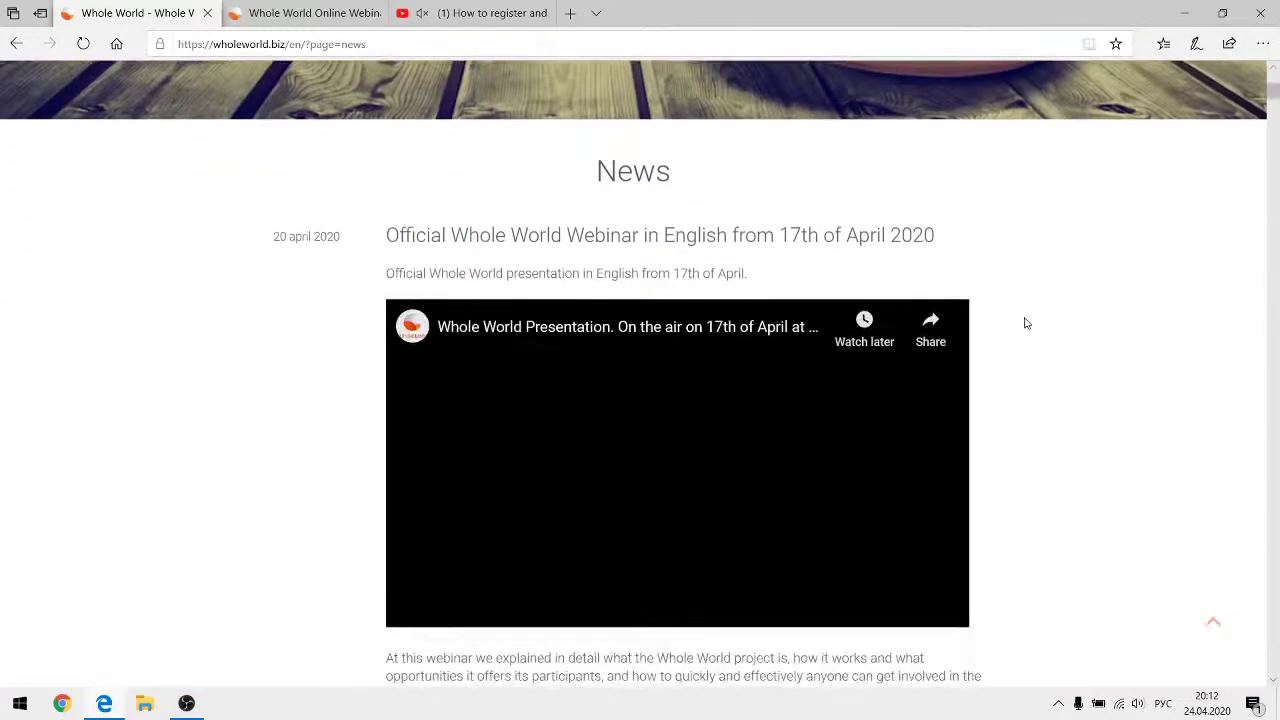
pyautogui.scroll(-5, 1038, 321)
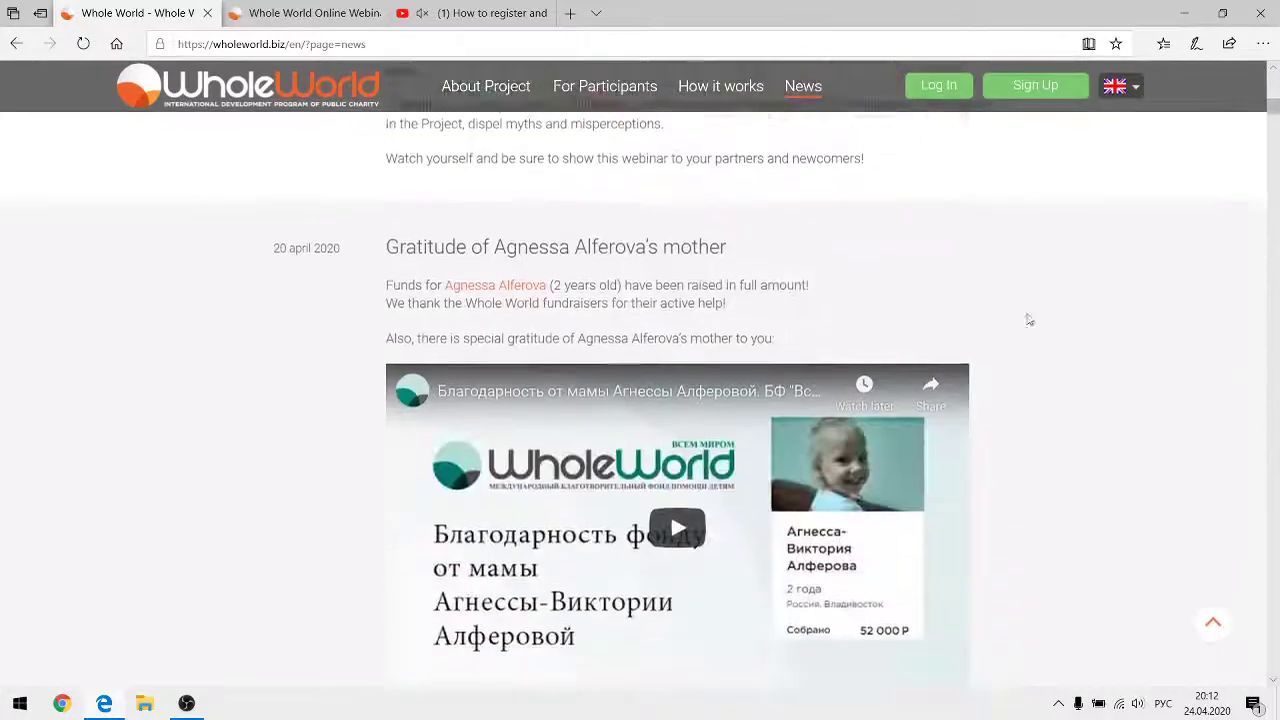
pyautogui.scroll(-2, 1024, 330)
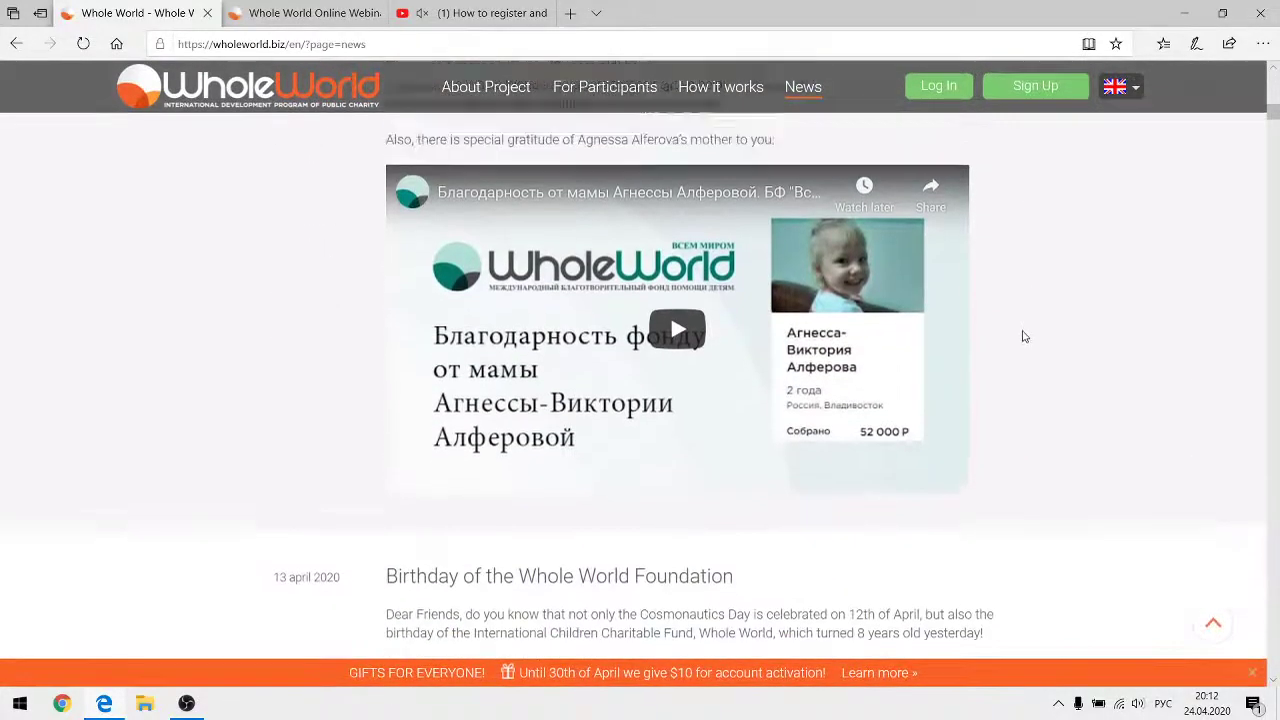
pyautogui.scroll(5, 1029, 336)
pyautogui.scroll(-9, 1031, 338)
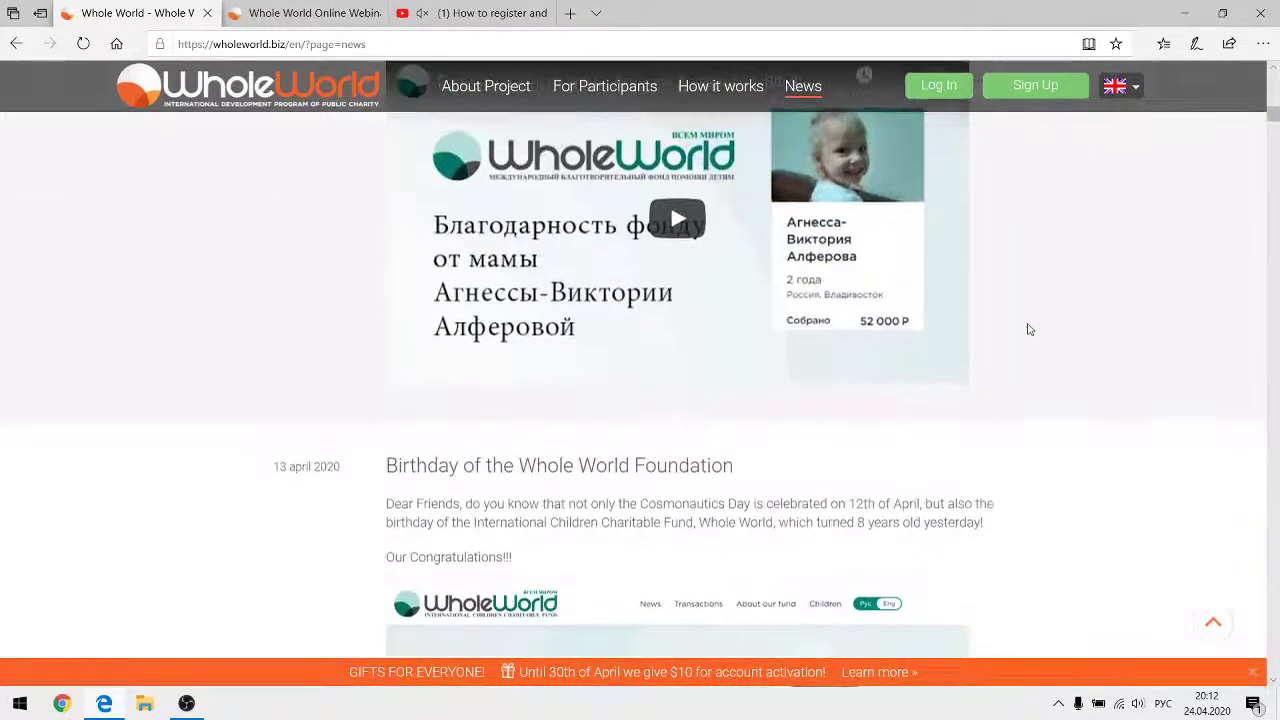
pyautogui.scroll(-3, 1030, 327)
pyautogui.scroll(13, 1028, 330)
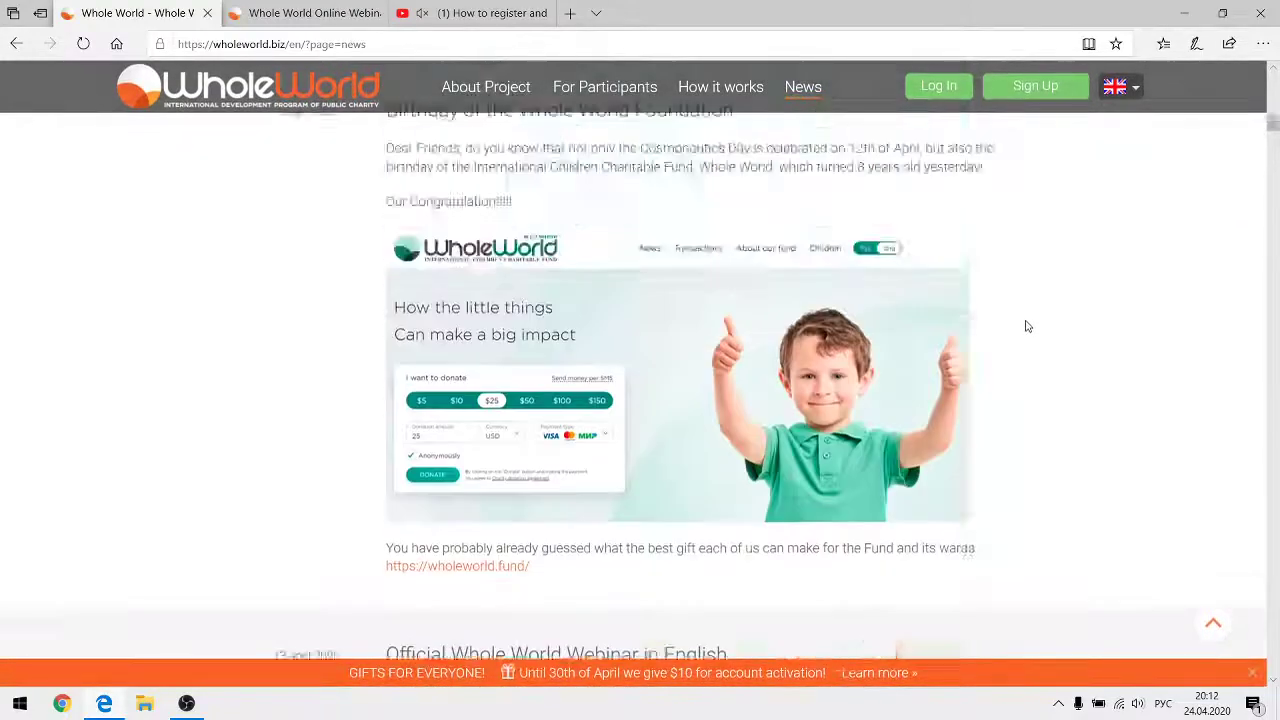
pyautogui.scroll(6, 1025, 335)
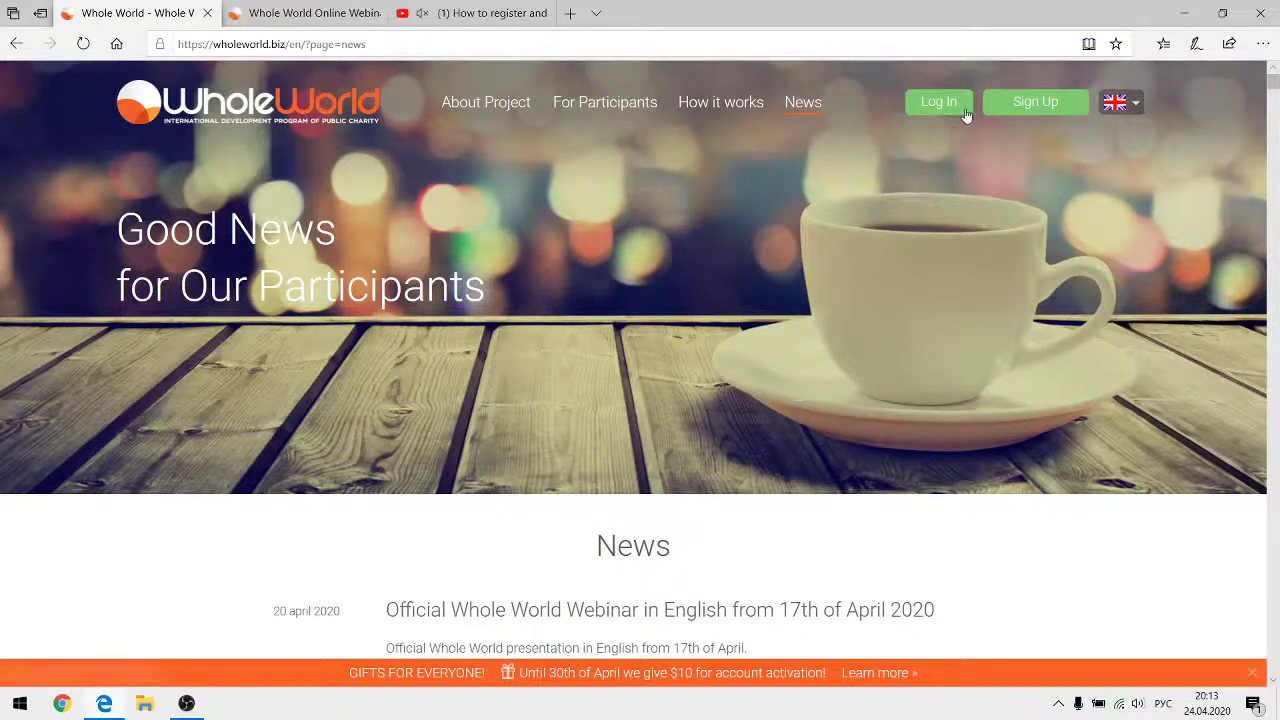
# Step: Sign up with the participant's e-mail address, keeping 'I agree' ticked
pyautogui.click(1046, 104)
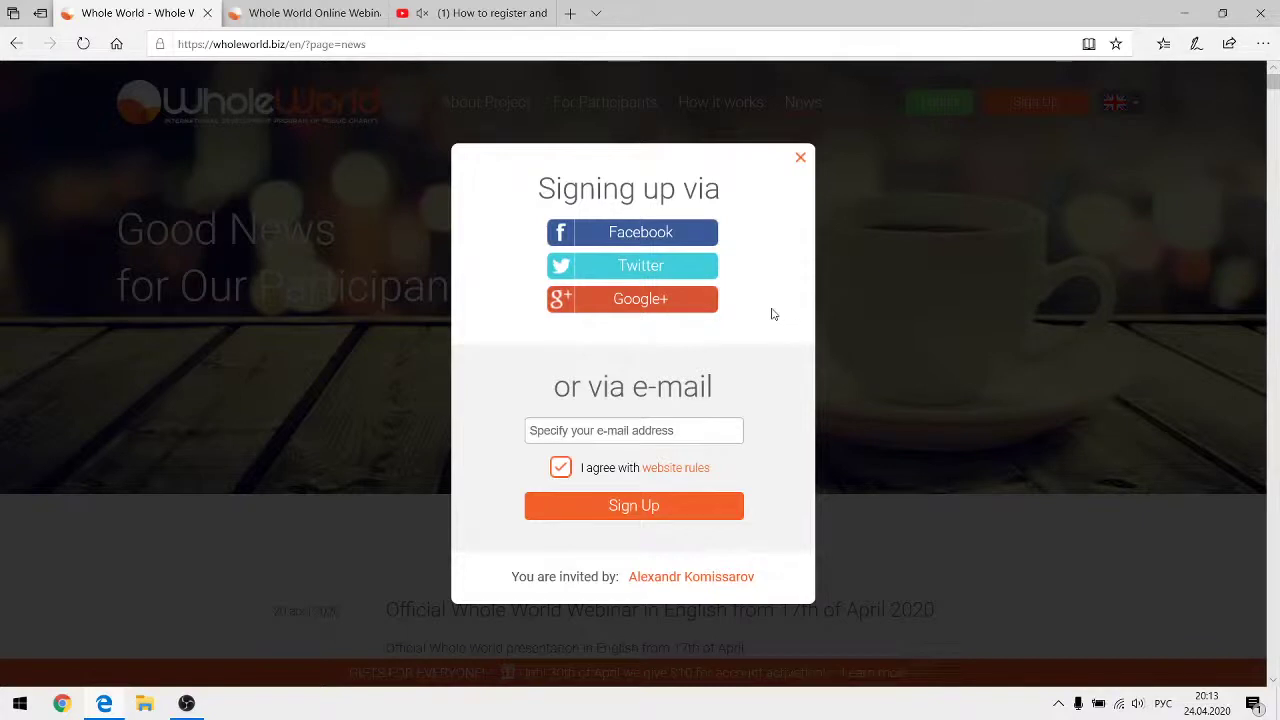
pyautogui.click(677, 430)
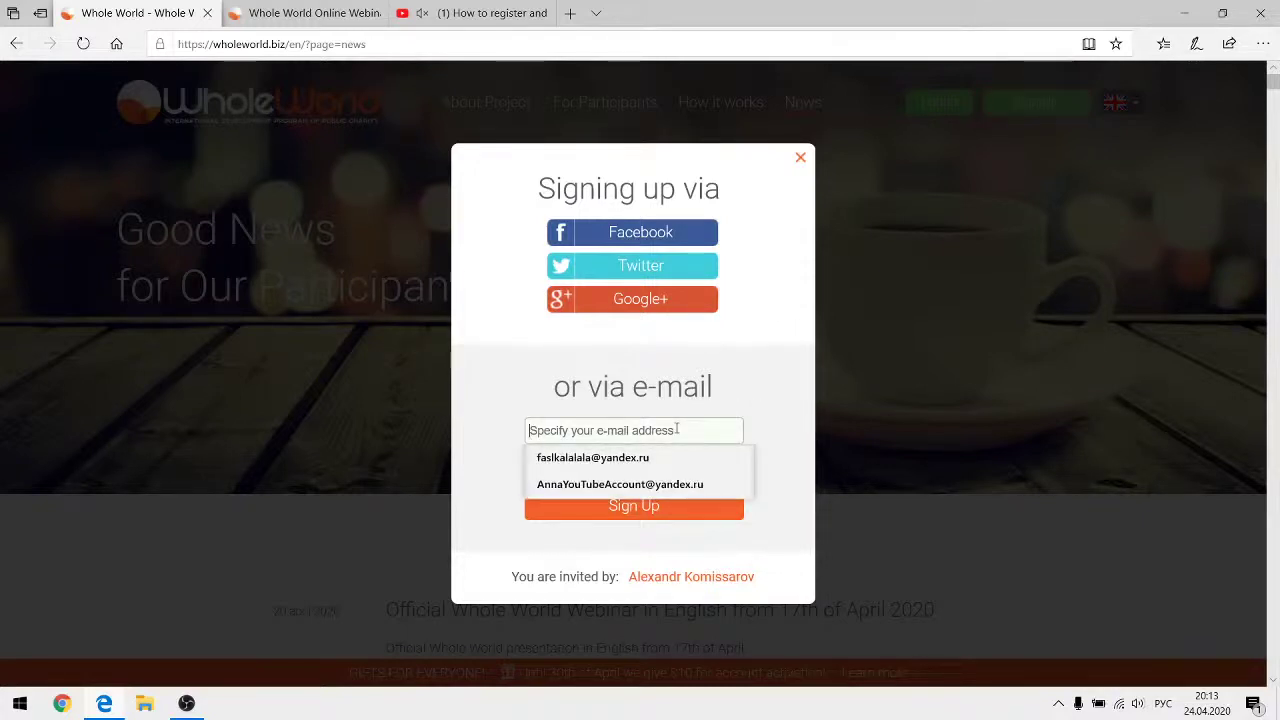
pyautogui.hotkey('alt', 'shift')
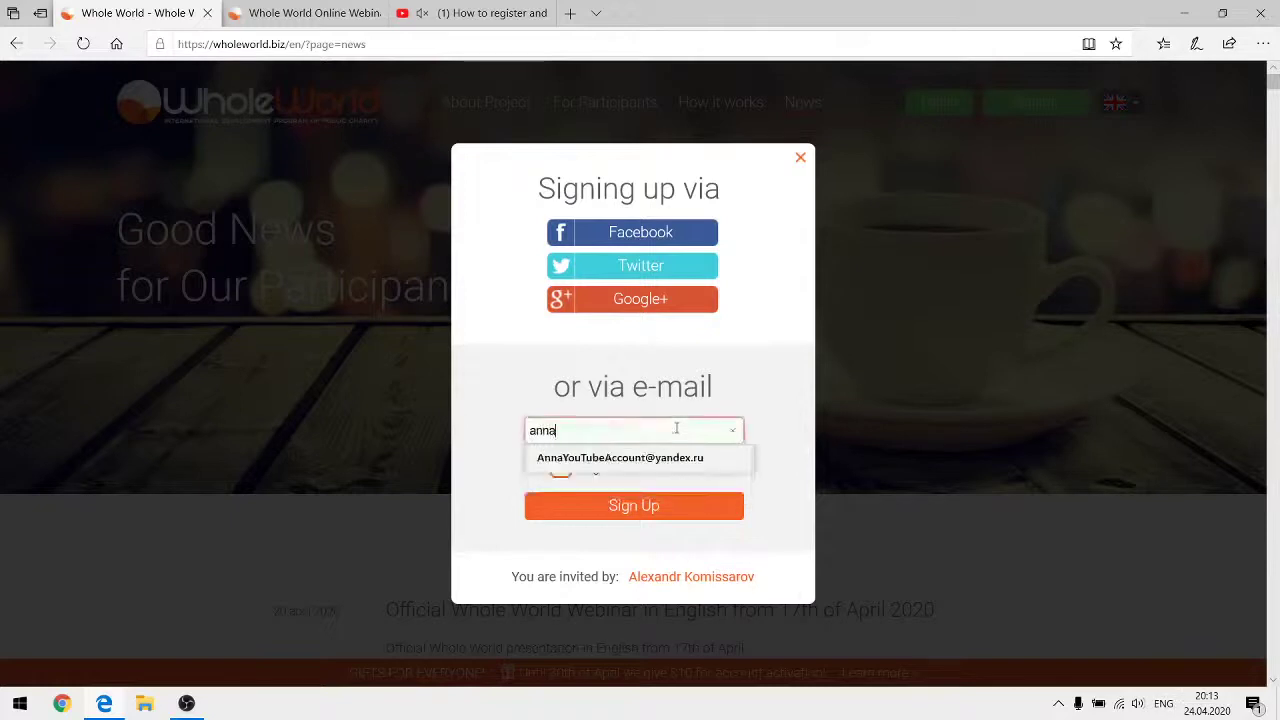
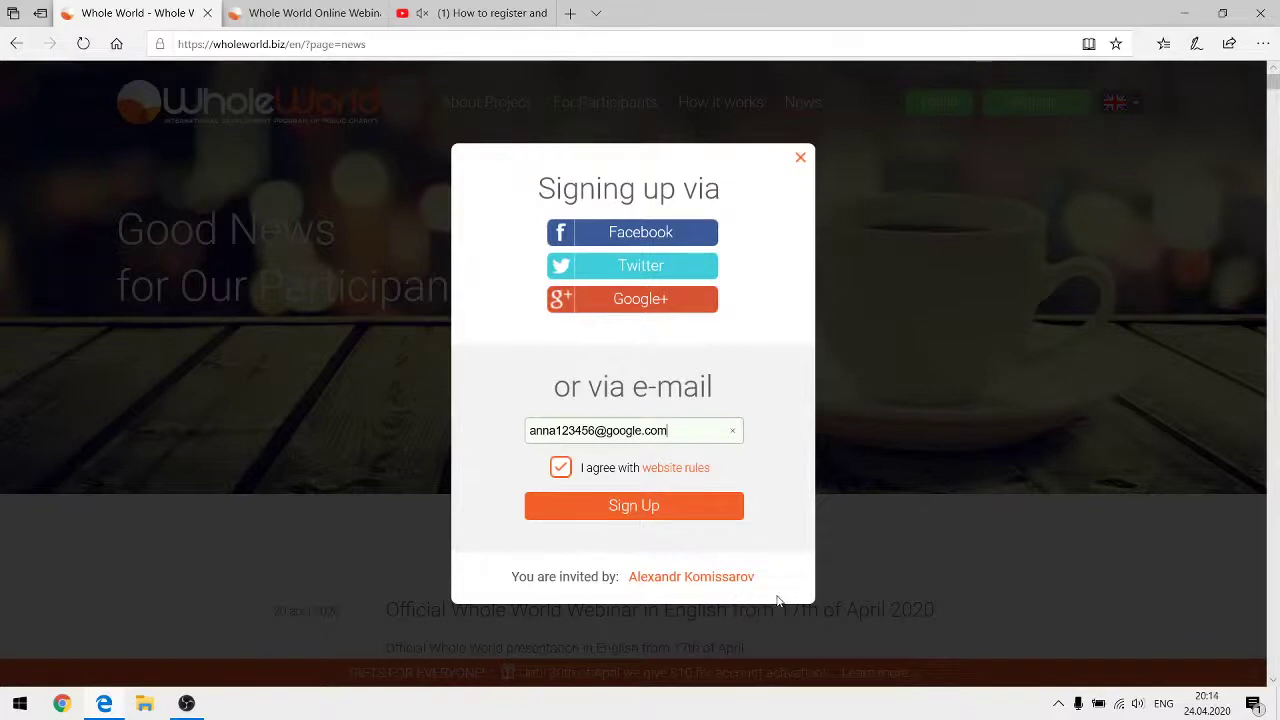
pyautogui.click(632, 507)
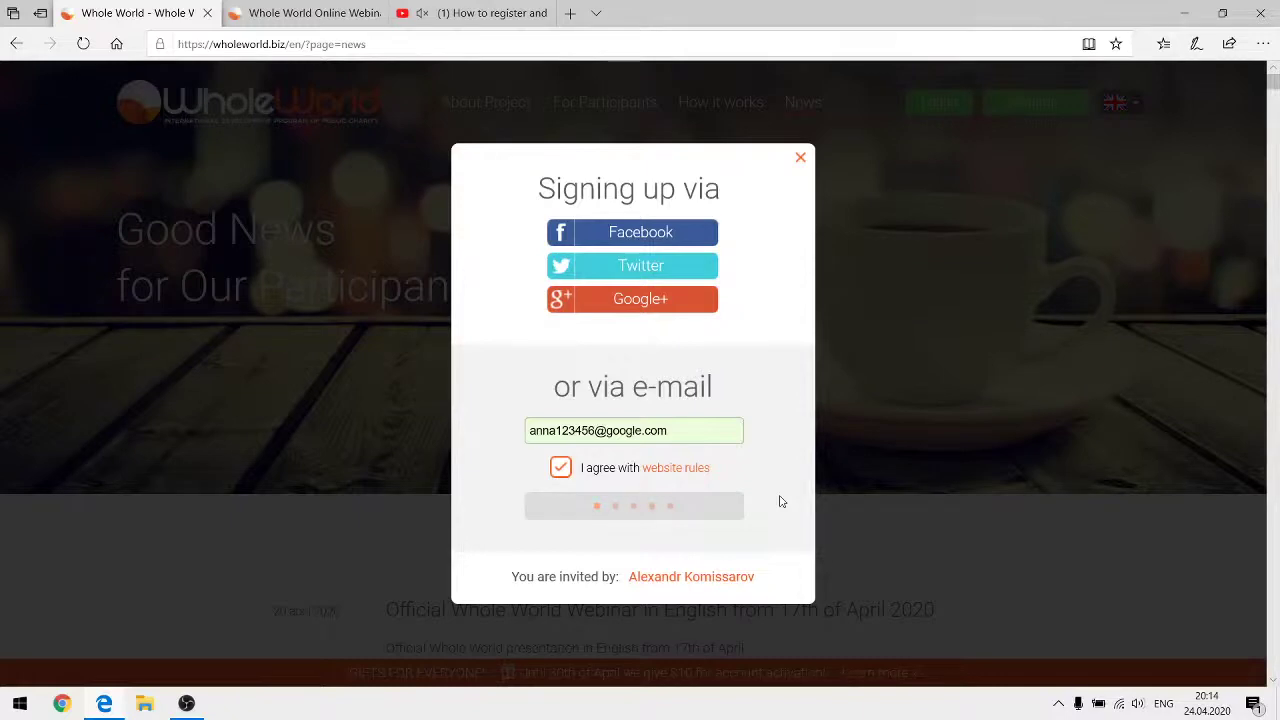
# Step: Switch to the online webinar tab, refresh it, and scroll down the broadcast page
pyautogui.click(305, 13)
pyautogui.click(83, 43)
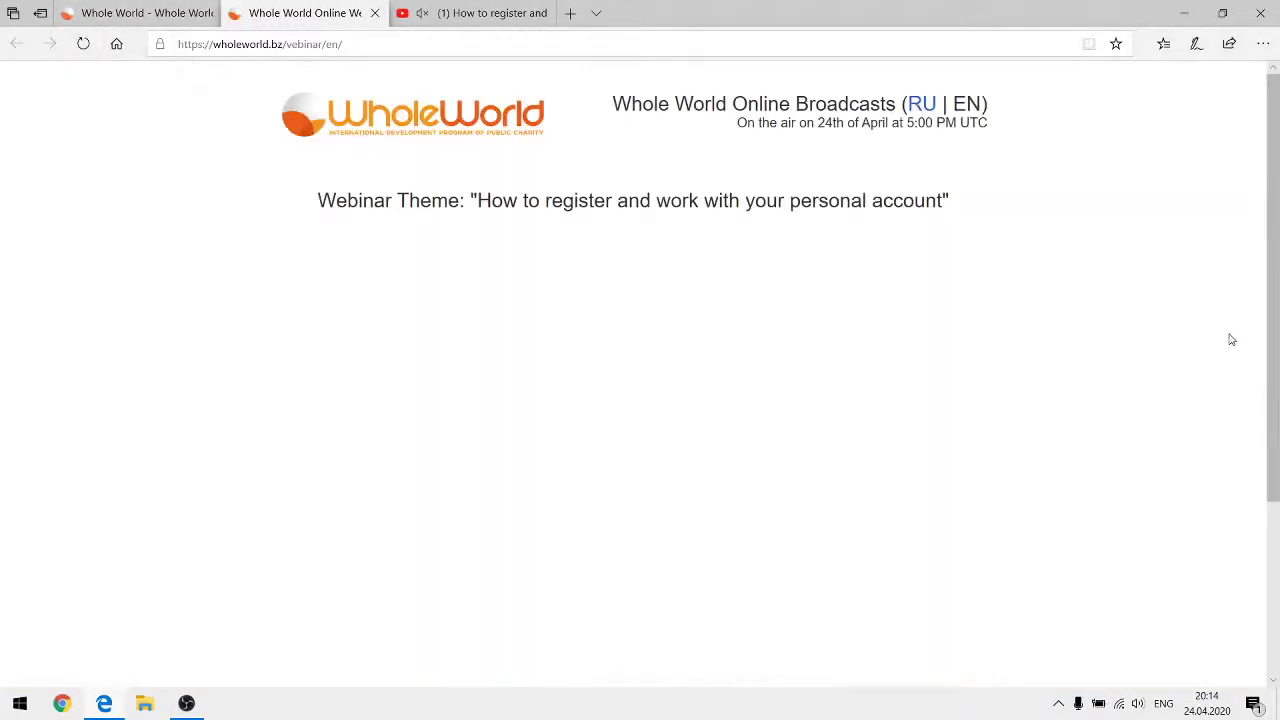
pyautogui.scroll(-3, 1088, 259)
pyautogui.scroll(-2, 1077, 265)
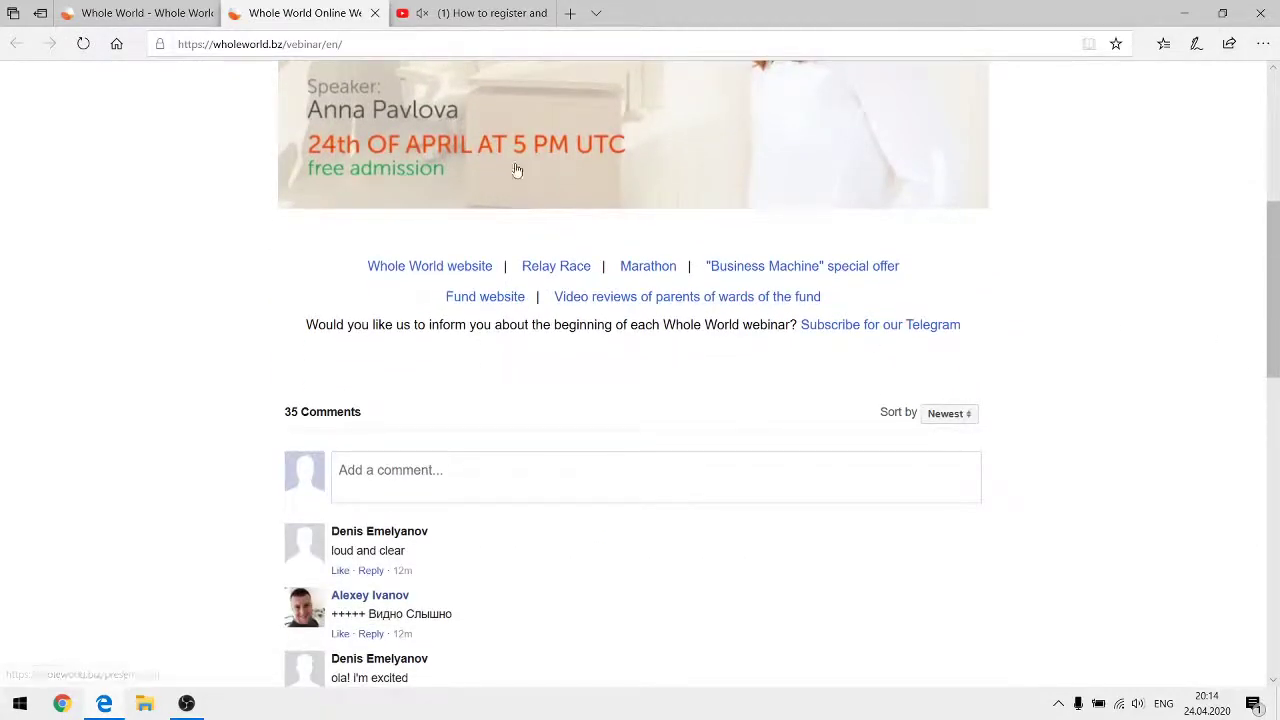
# Step: Check the YouTube live stream, then return to the Whole World sign-up tab
pyautogui.click(482, 13)
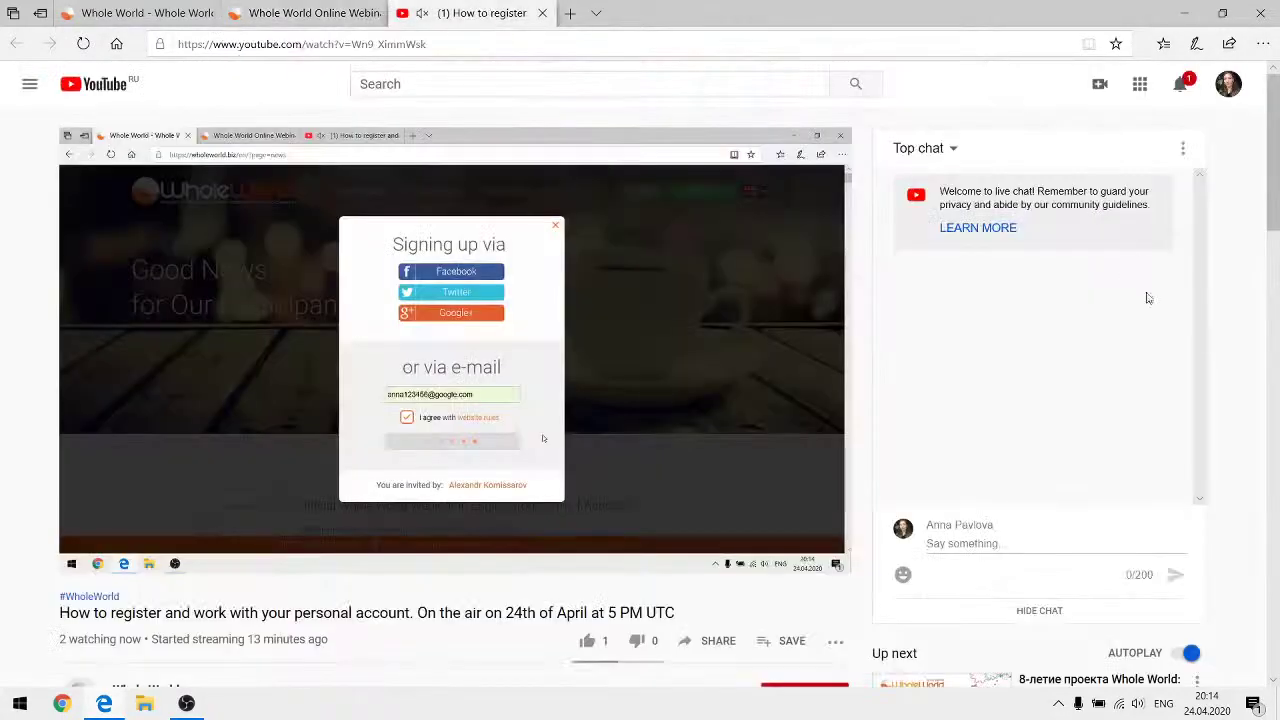
pyautogui.click(140, 13)
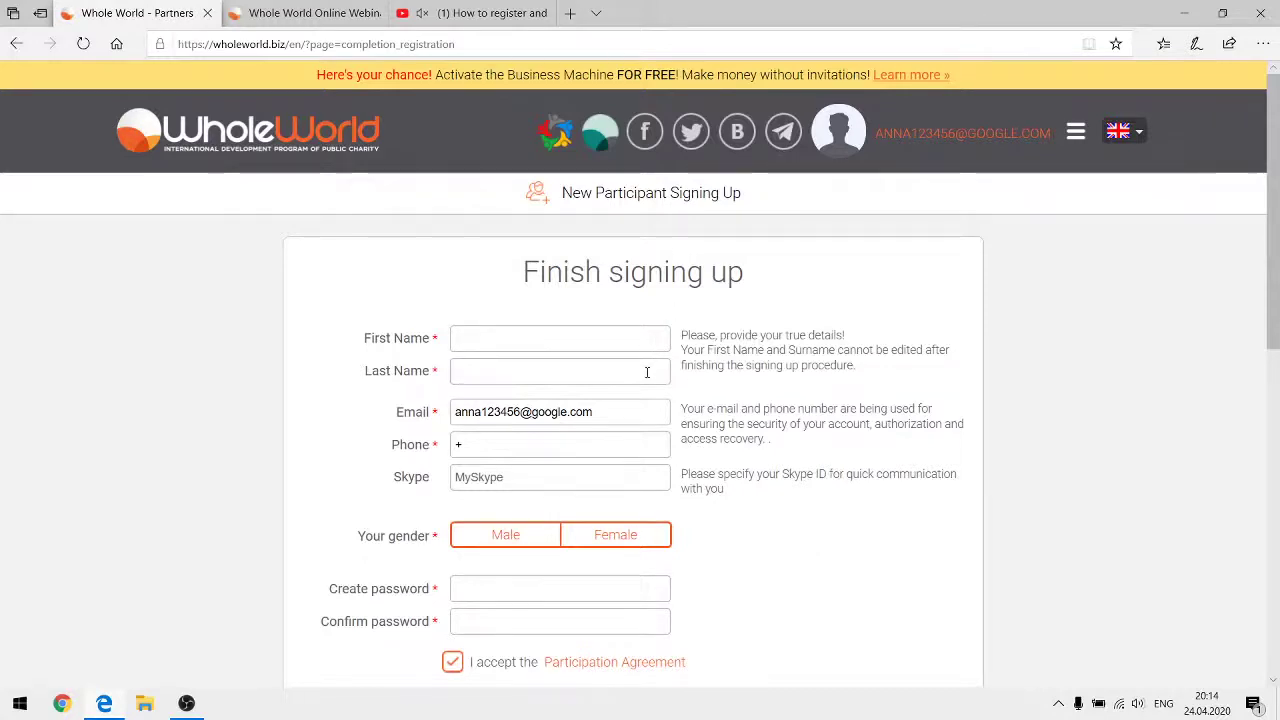
# Step: Enter the participant's first name and dismiss the How to earn here video popup
pyautogui.click(556, 335)
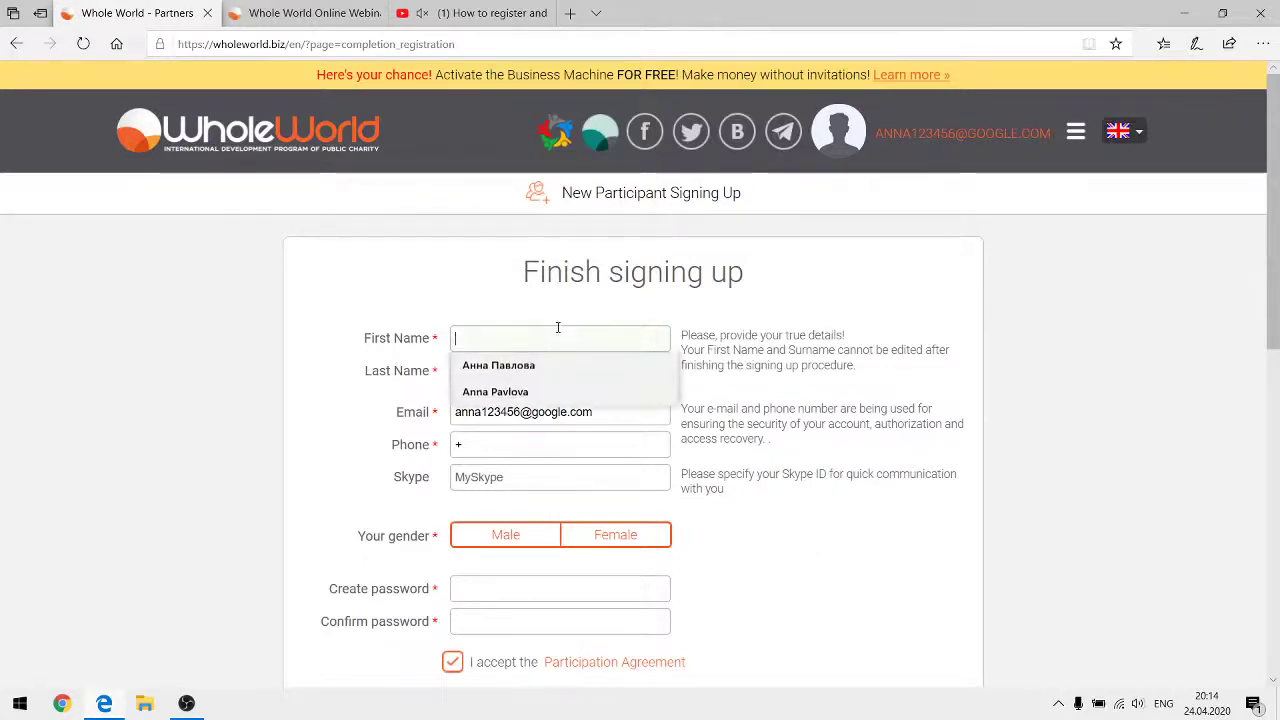
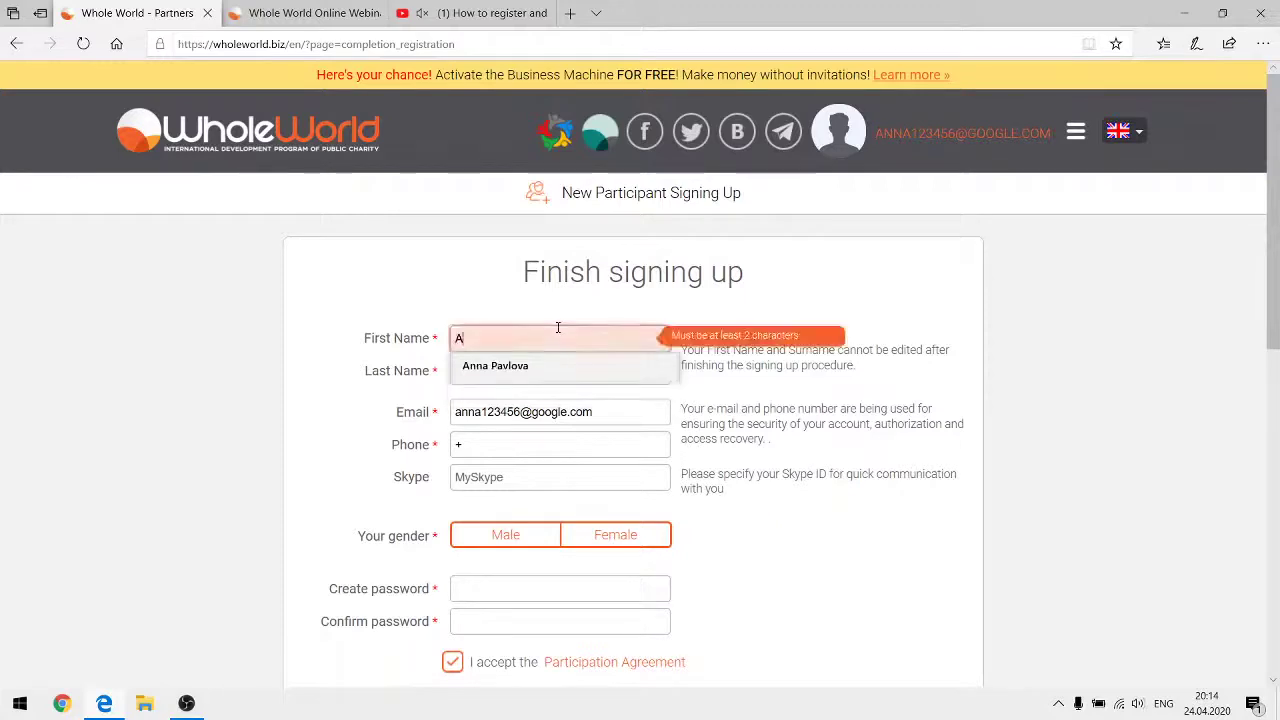
pyautogui.click(505, 375)
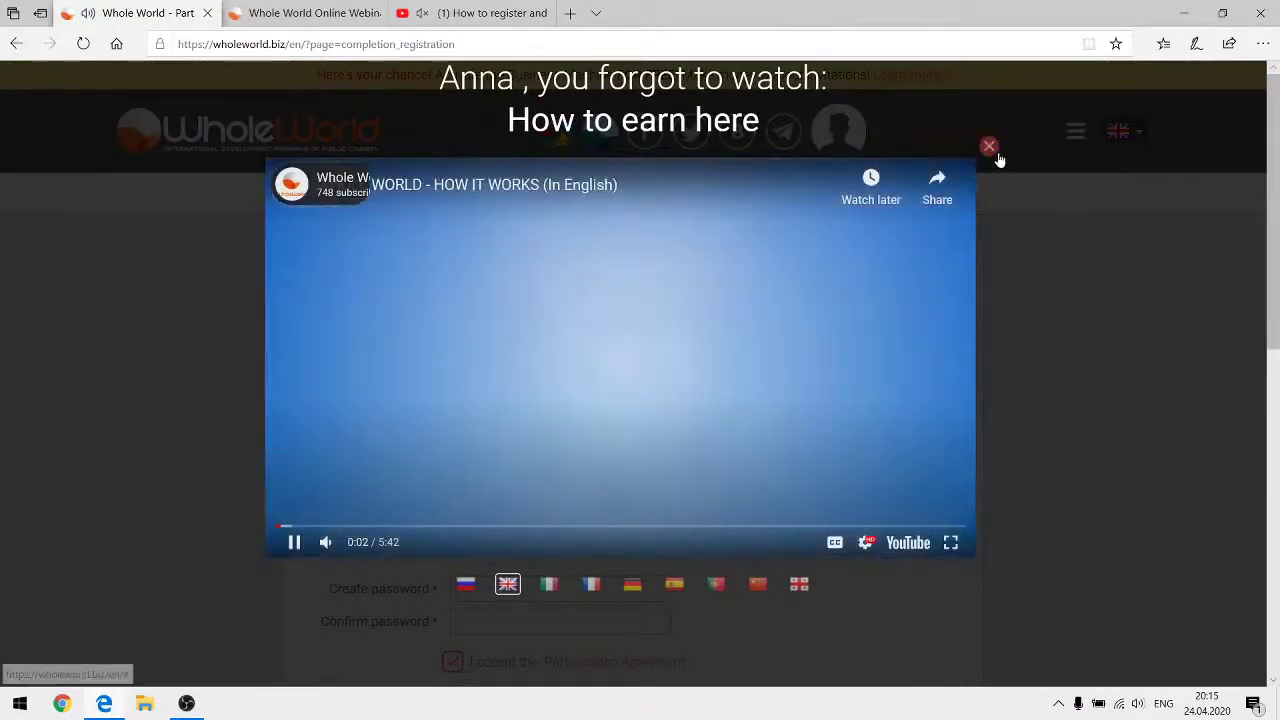
pyautogui.click(989, 148)
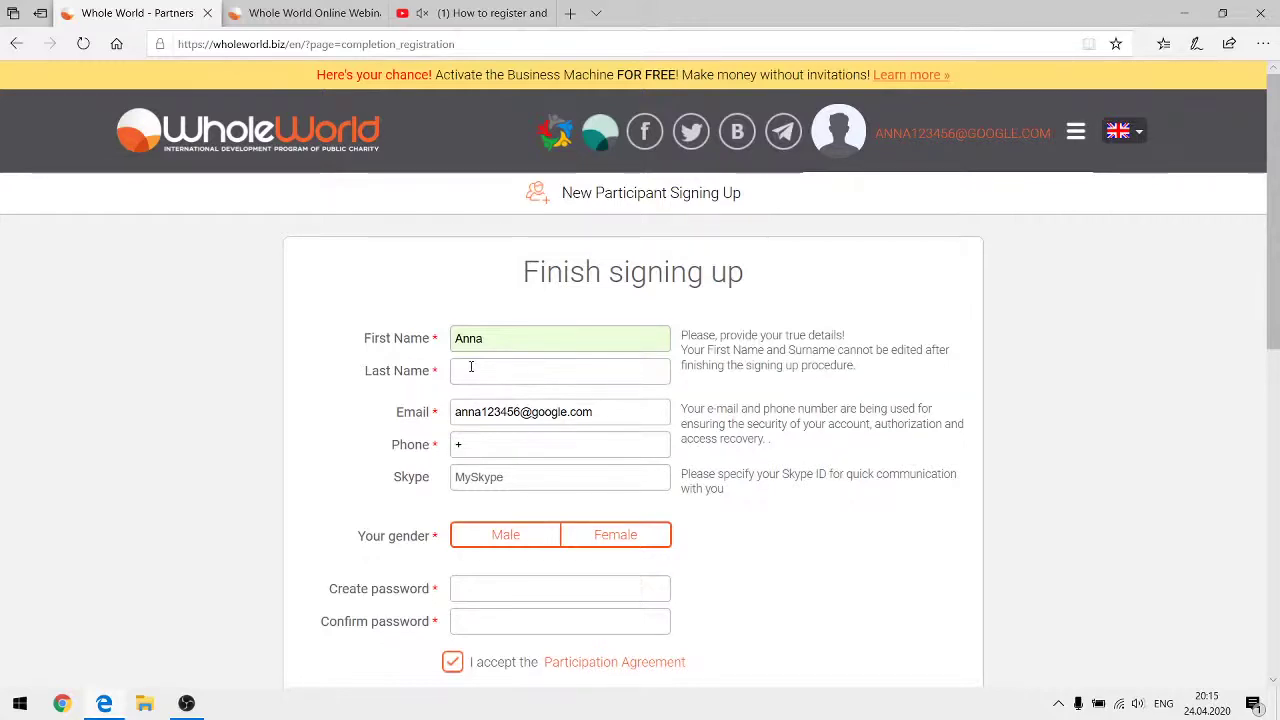
# Step: Fill in the participant's last name and phone number, and choose Female as gender
pyautogui.click(471, 367)
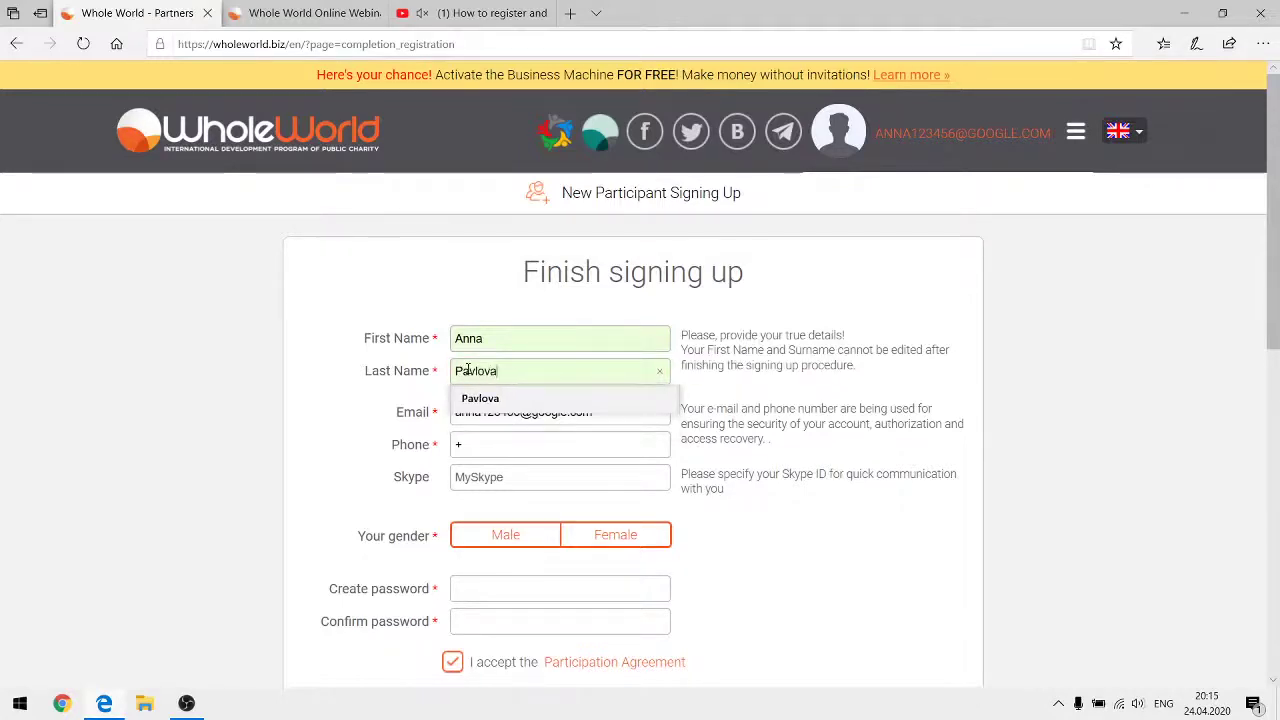
pyautogui.click(467, 400)
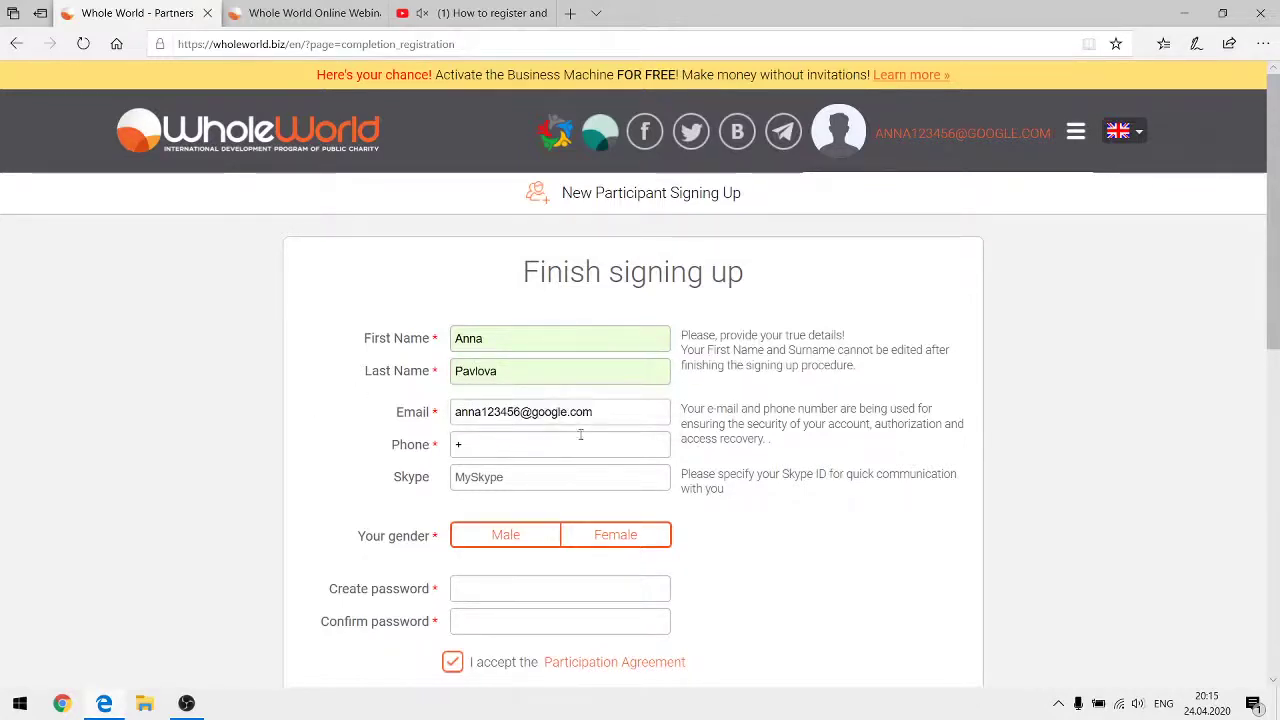
pyautogui.click(492, 444)
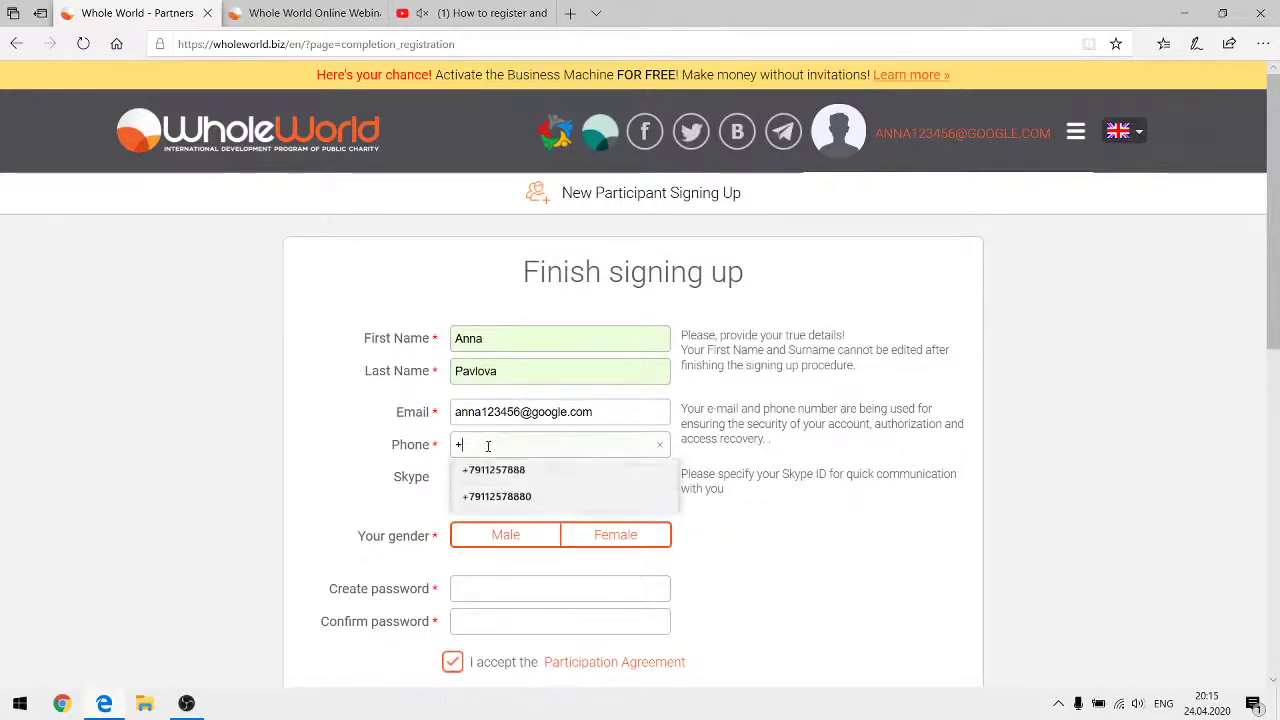
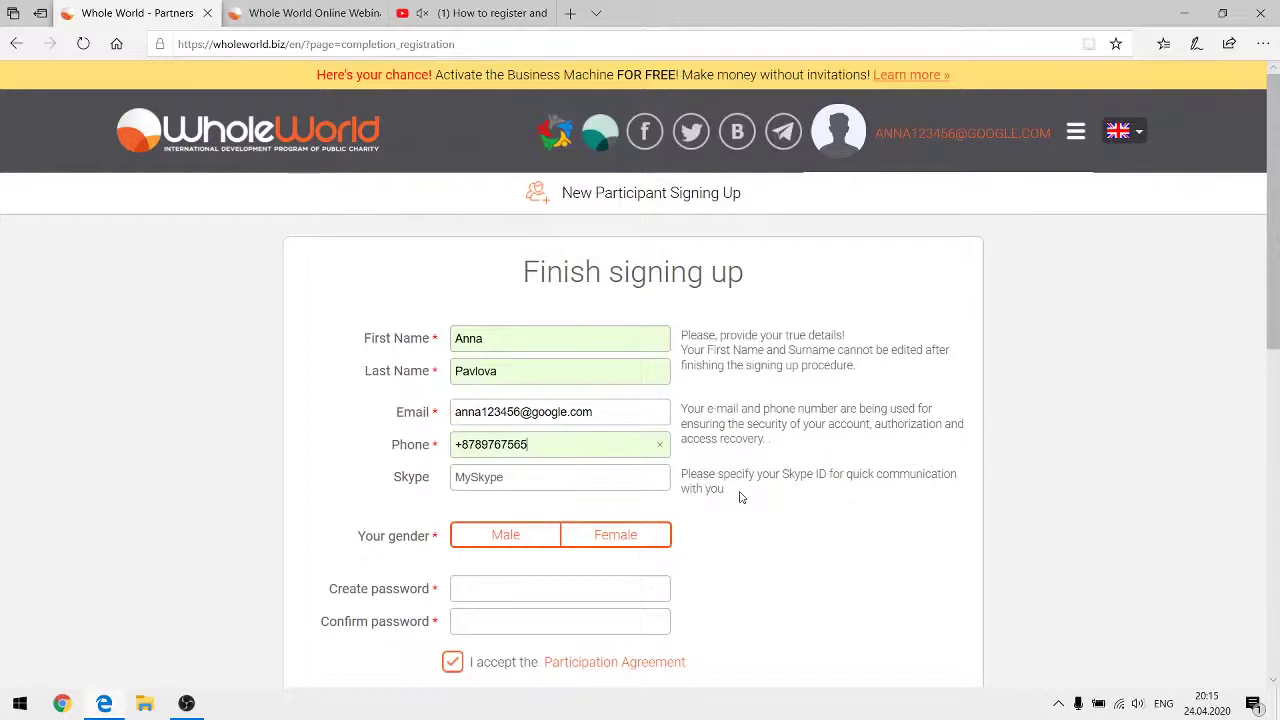
pyautogui.click(607, 540)
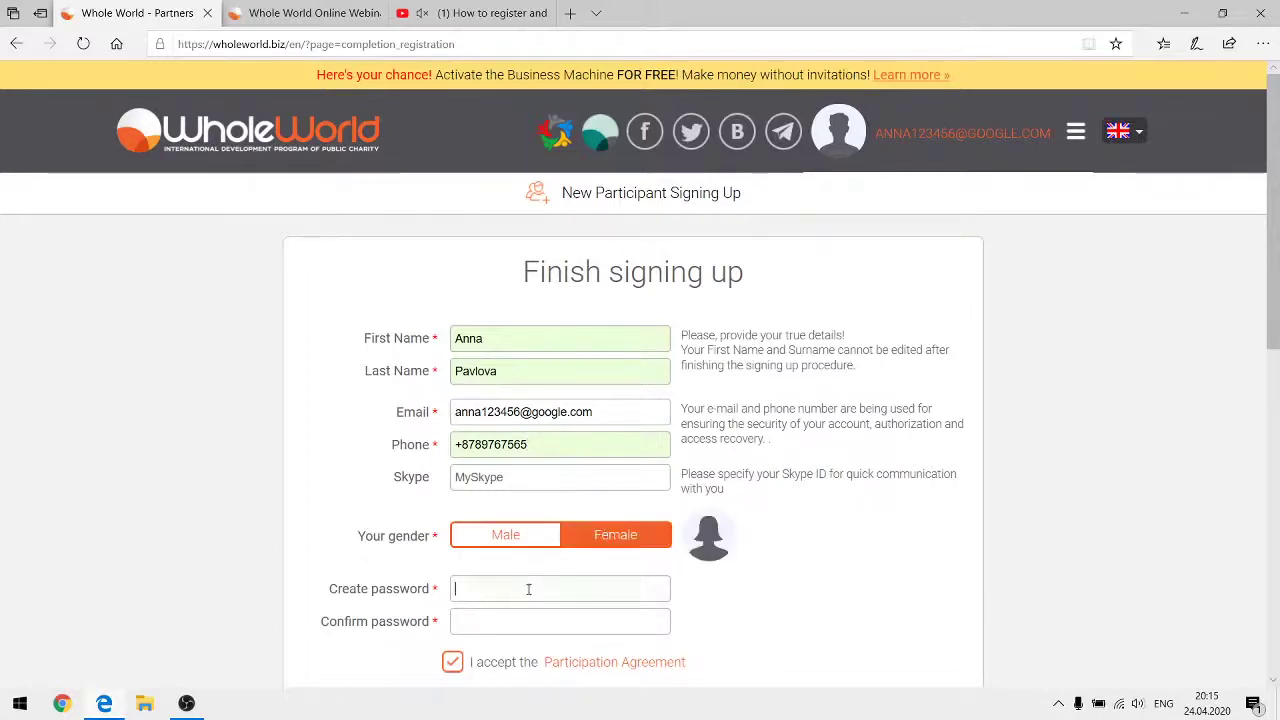
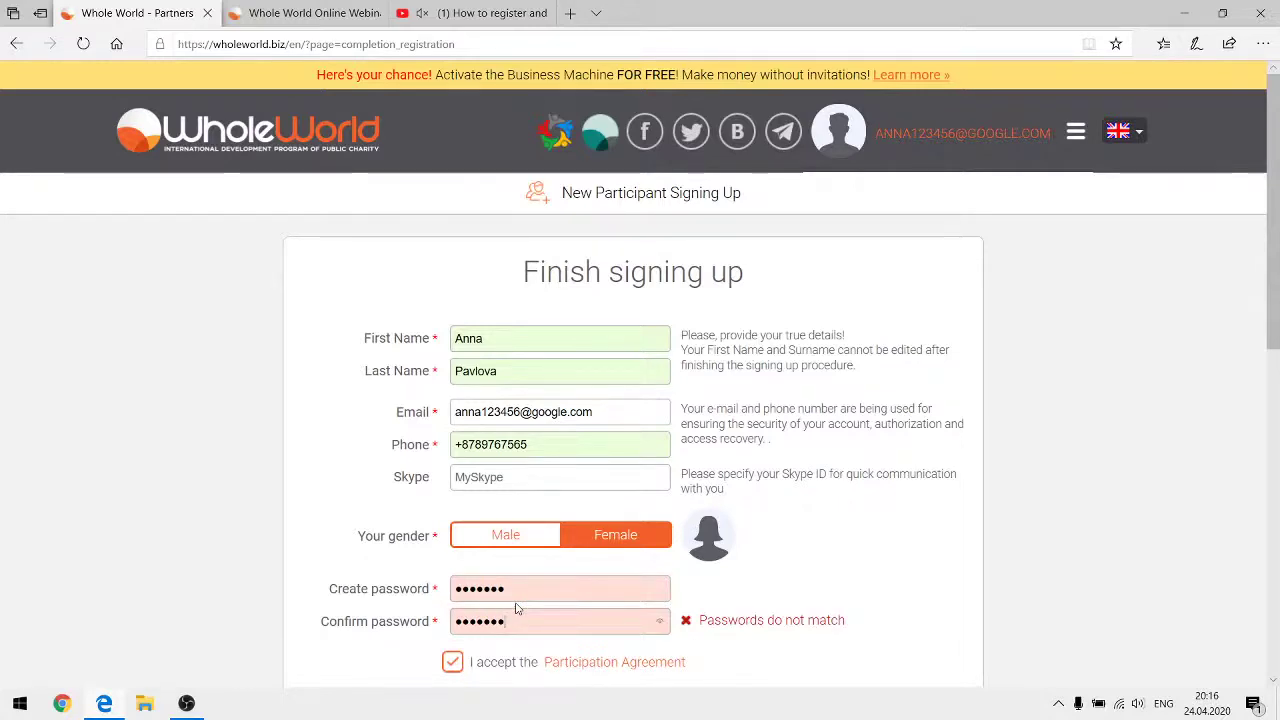
# Step: Retype the account password in Create and Confirm password until 'Passwords do match' shows
pyautogui.moveTo(530, 588); pyautogui.dragTo(447, 590)
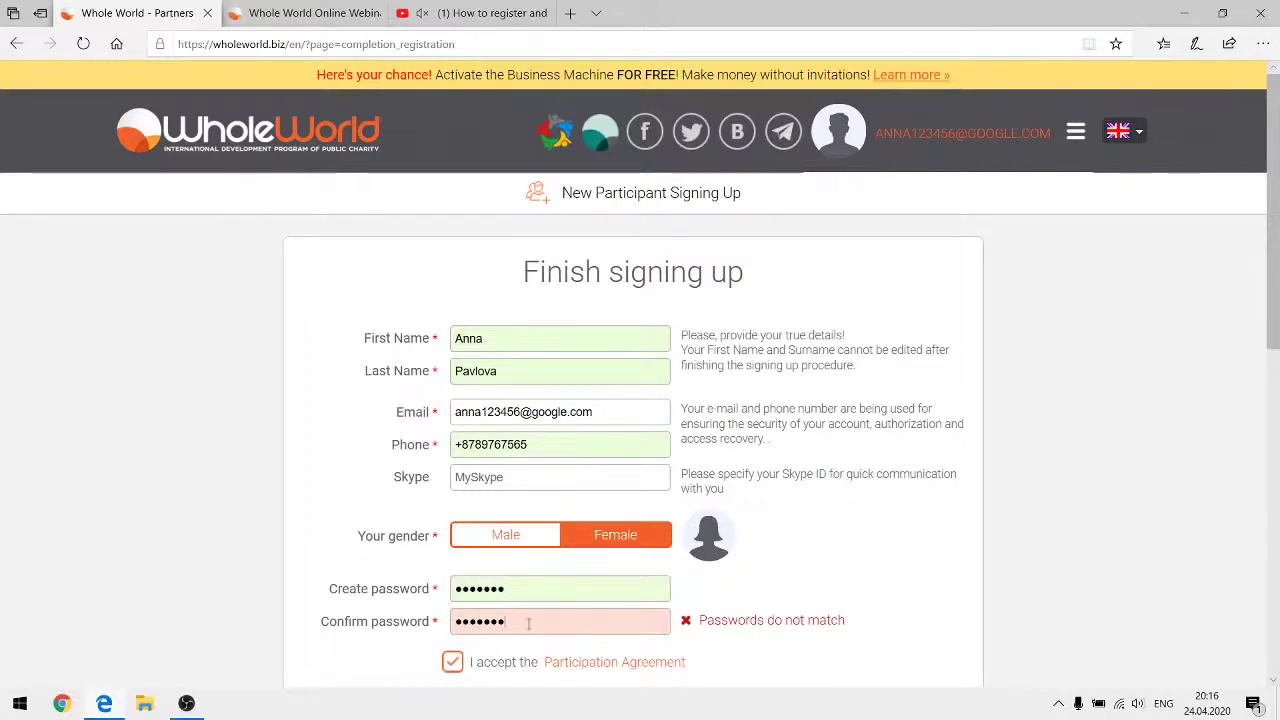
pyautogui.moveTo(528, 622); pyautogui.dragTo(457, 621)
pyautogui.moveTo(514, 590); pyautogui.dragTo(424, 594)
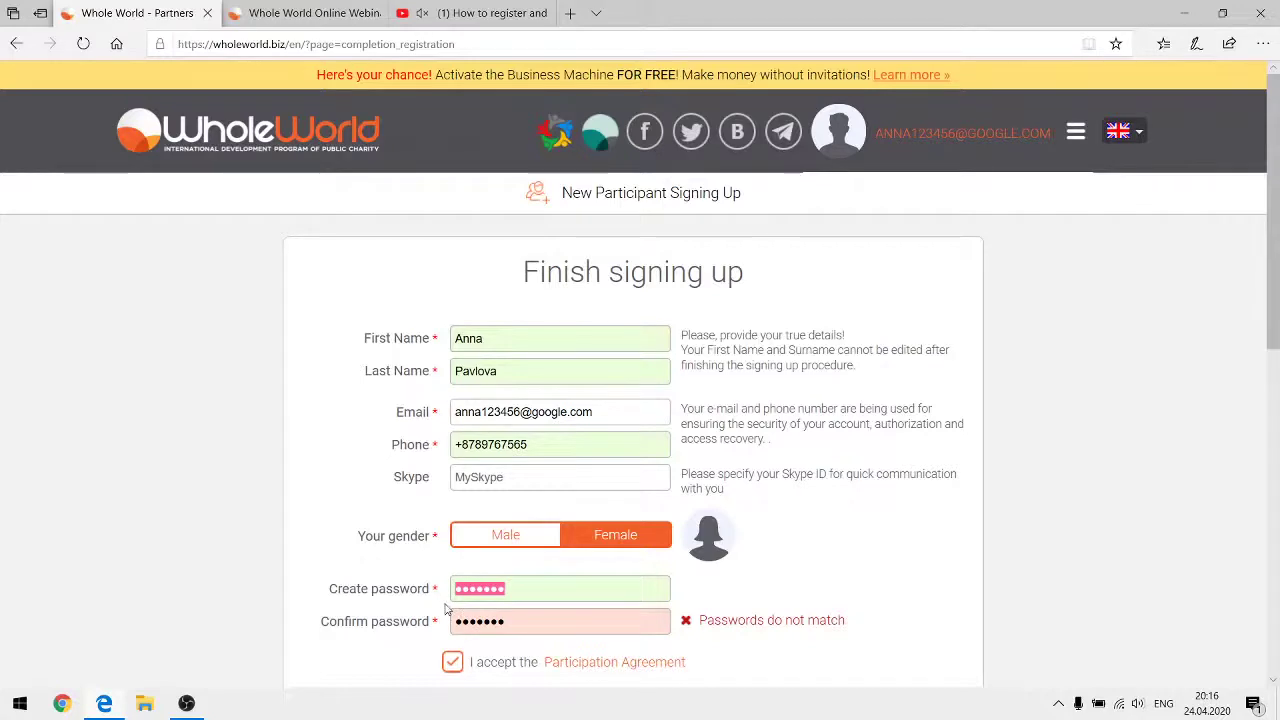
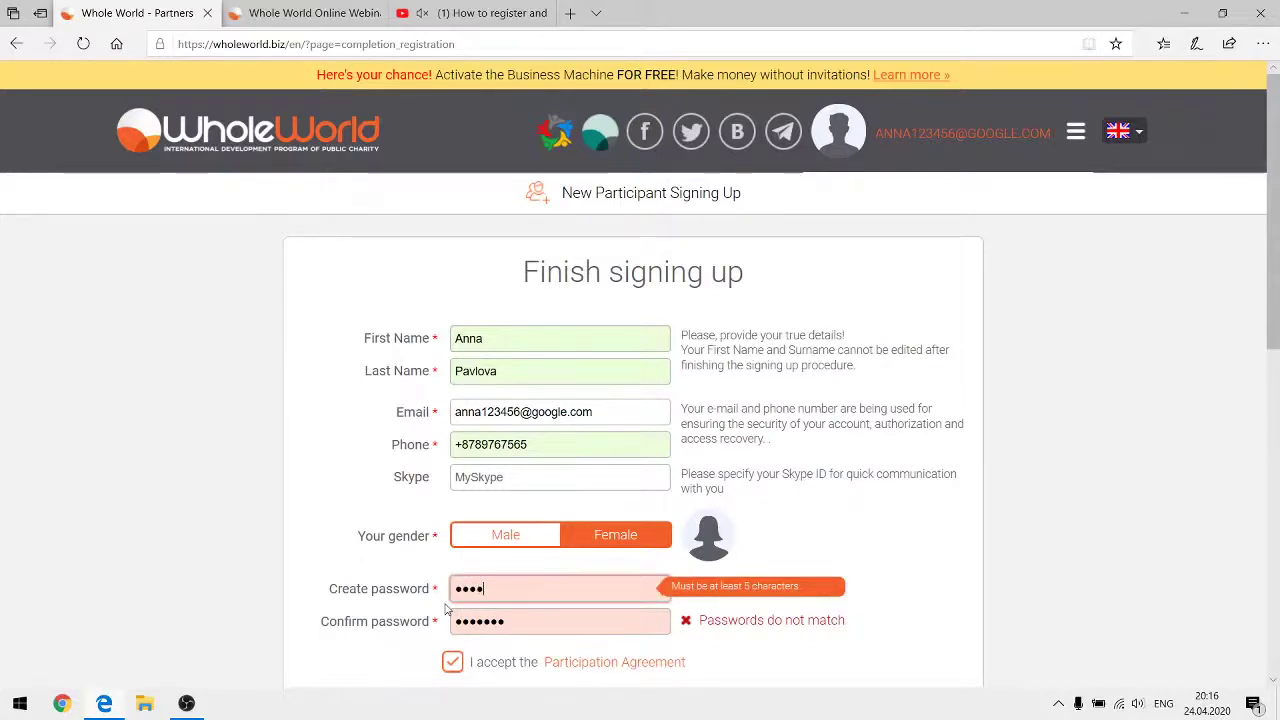
pyautogui.moveTo(517, 622); pyautogui.dragTo(444, 620)
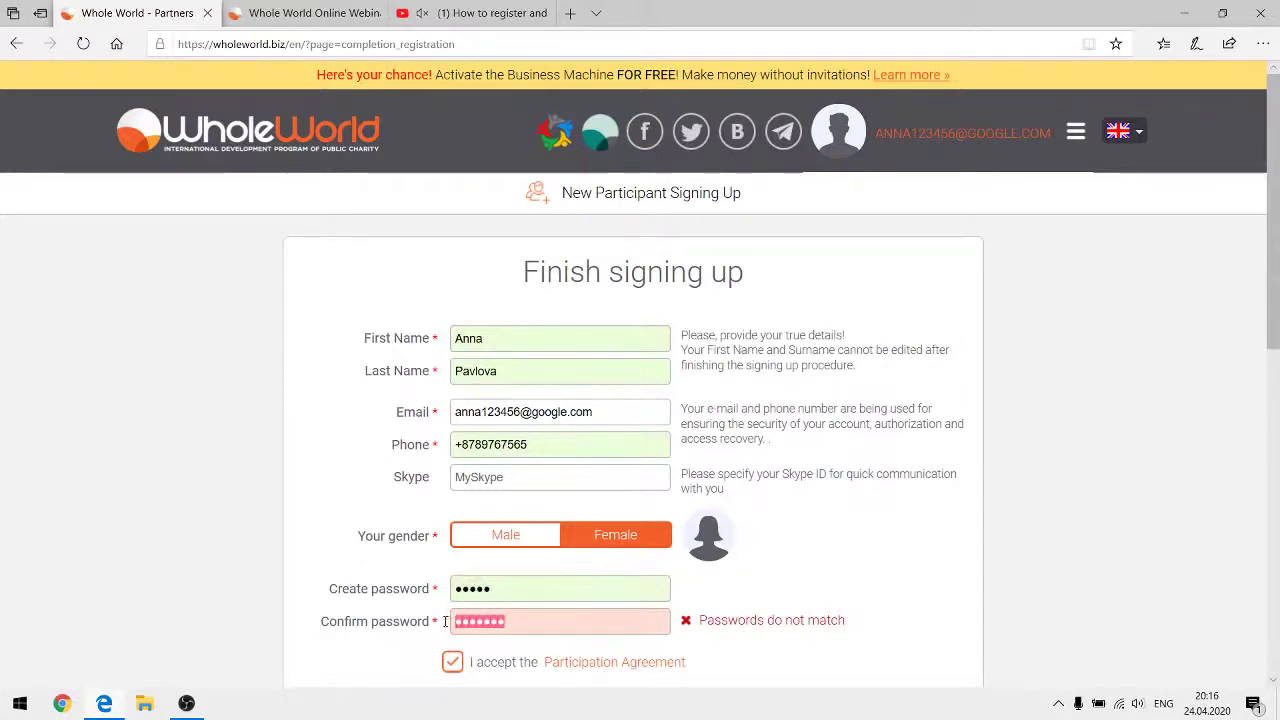
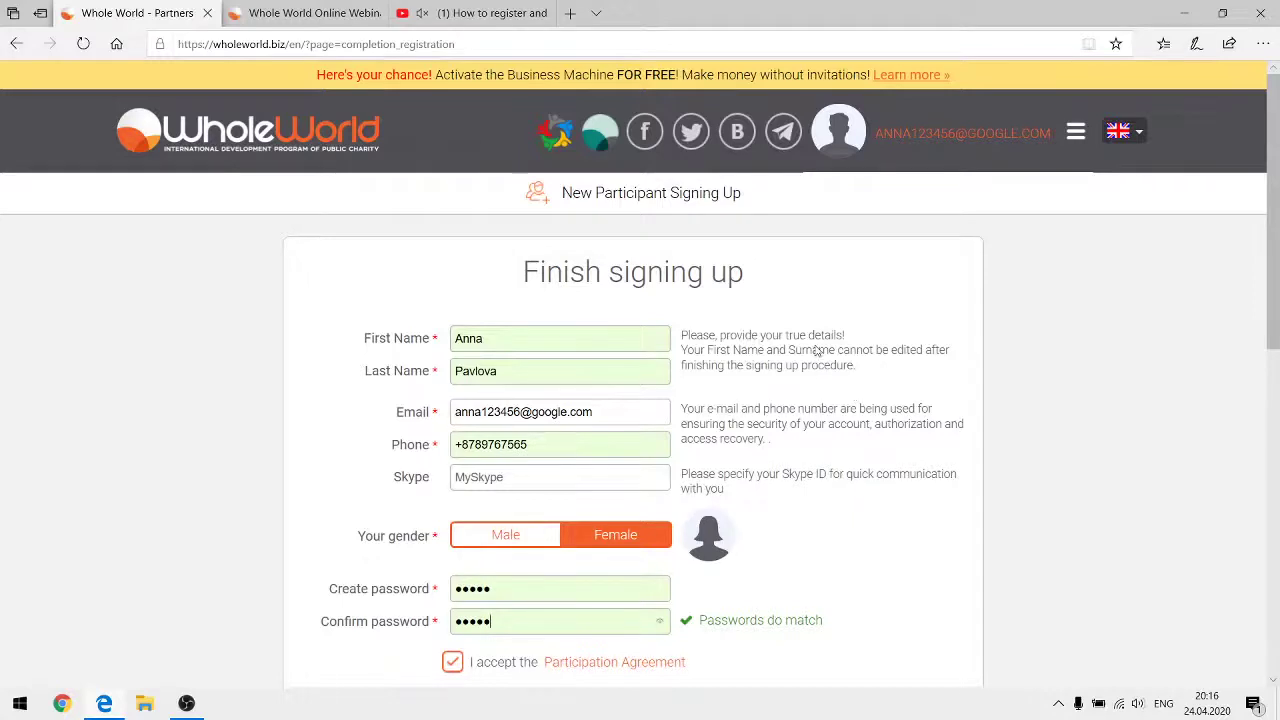
pyautogui.scroll(-1, 820, 386)
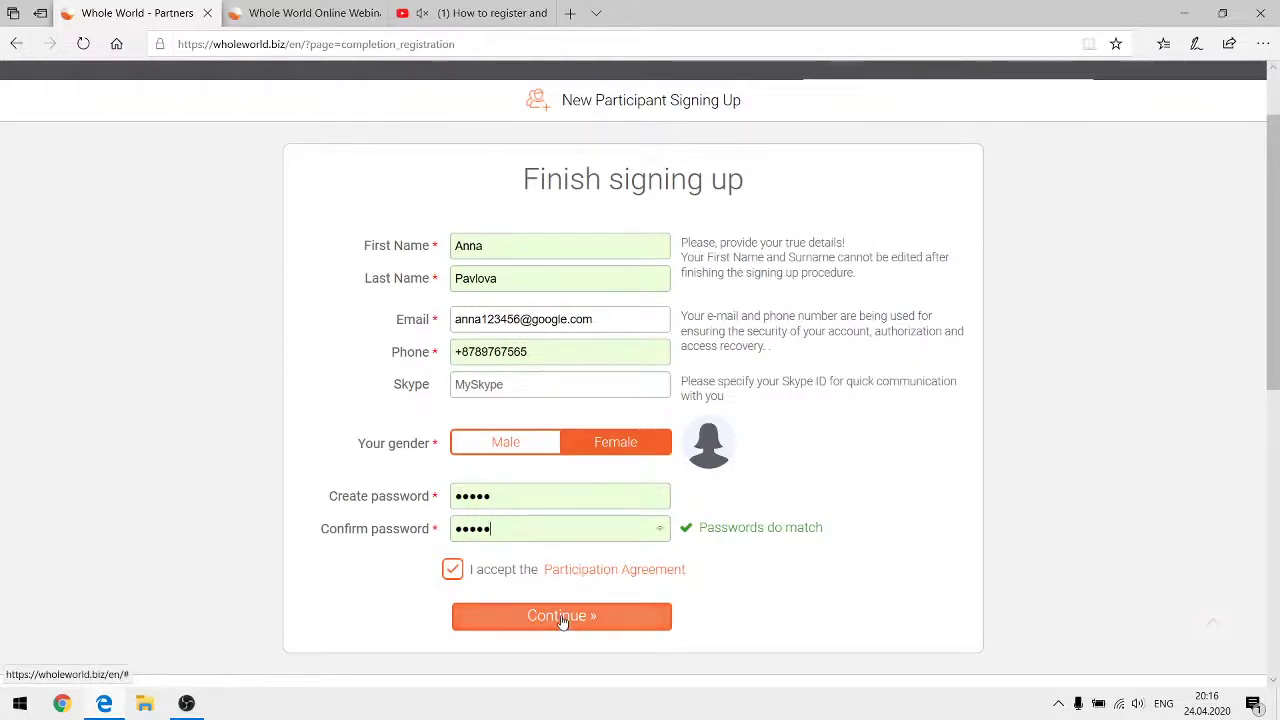
# Step: Submit the Finish signing up form and review the Activate your account page showing $5.00
pyautogui.click(564, 618)
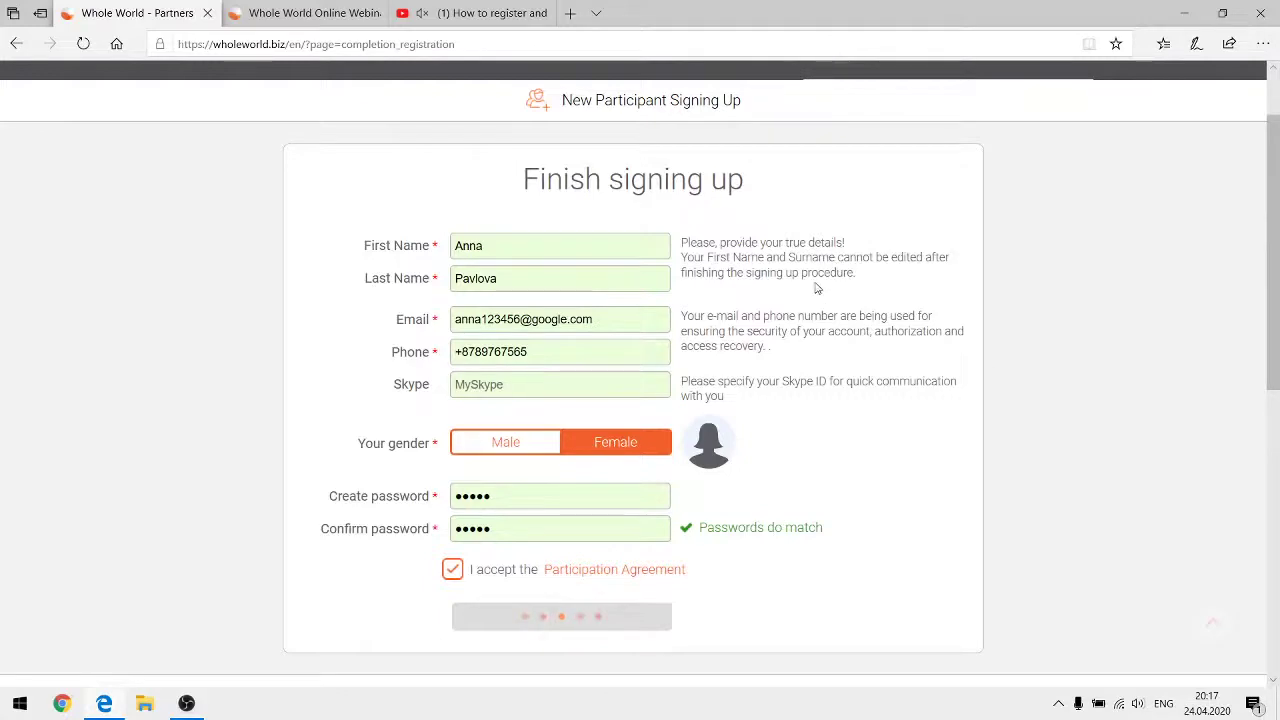
pyautogui.scroll(-1, 876, 297)
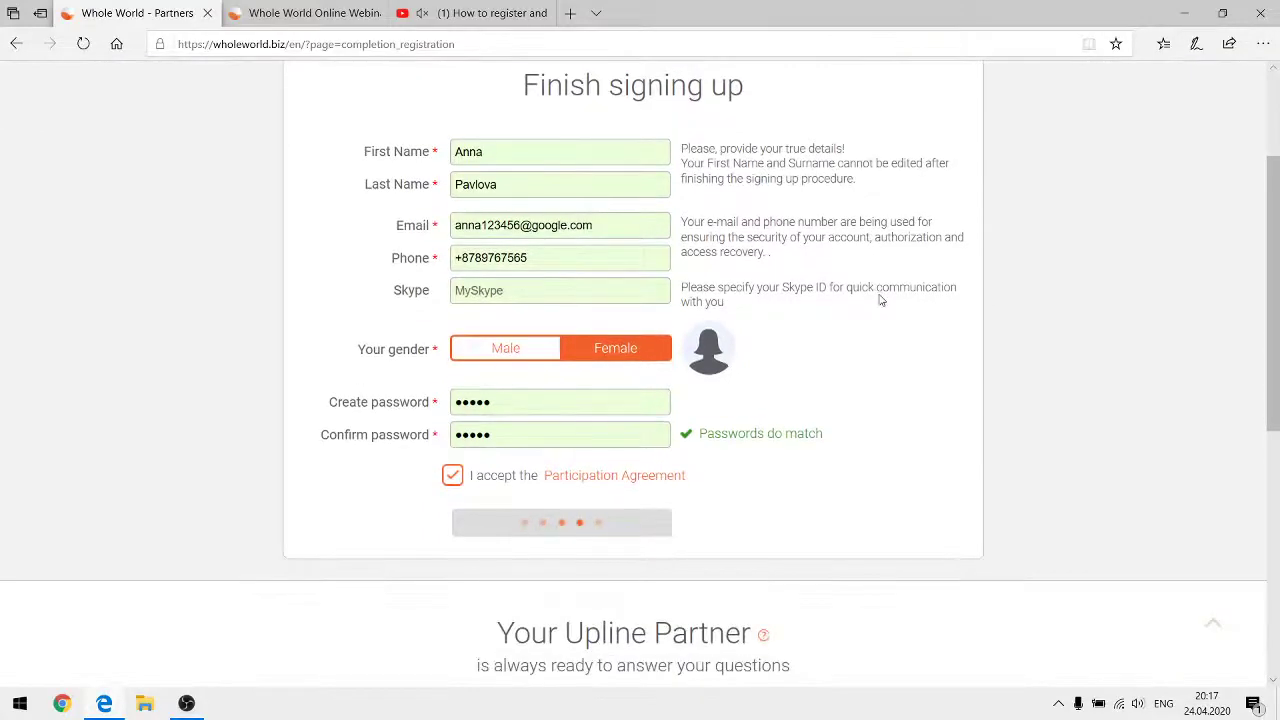
pyautogui.scroll(-2, 893, 360)
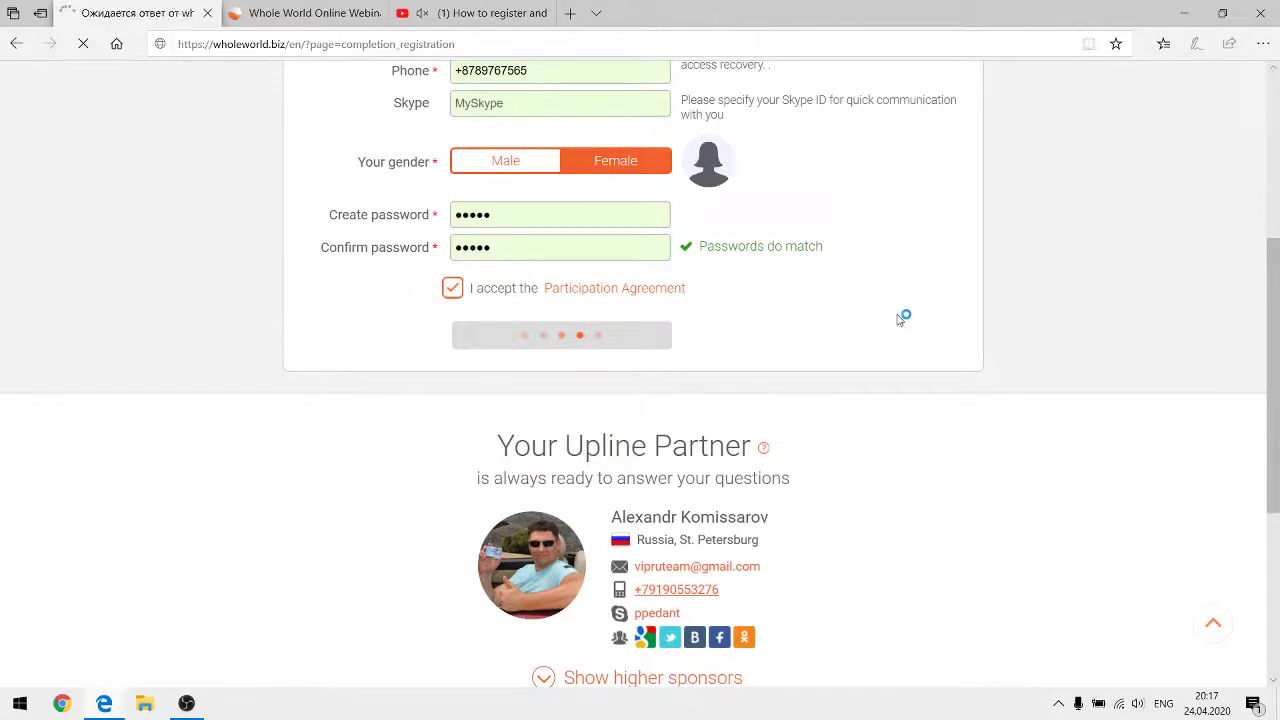
pyautogui.scroll(2, 905, 312)
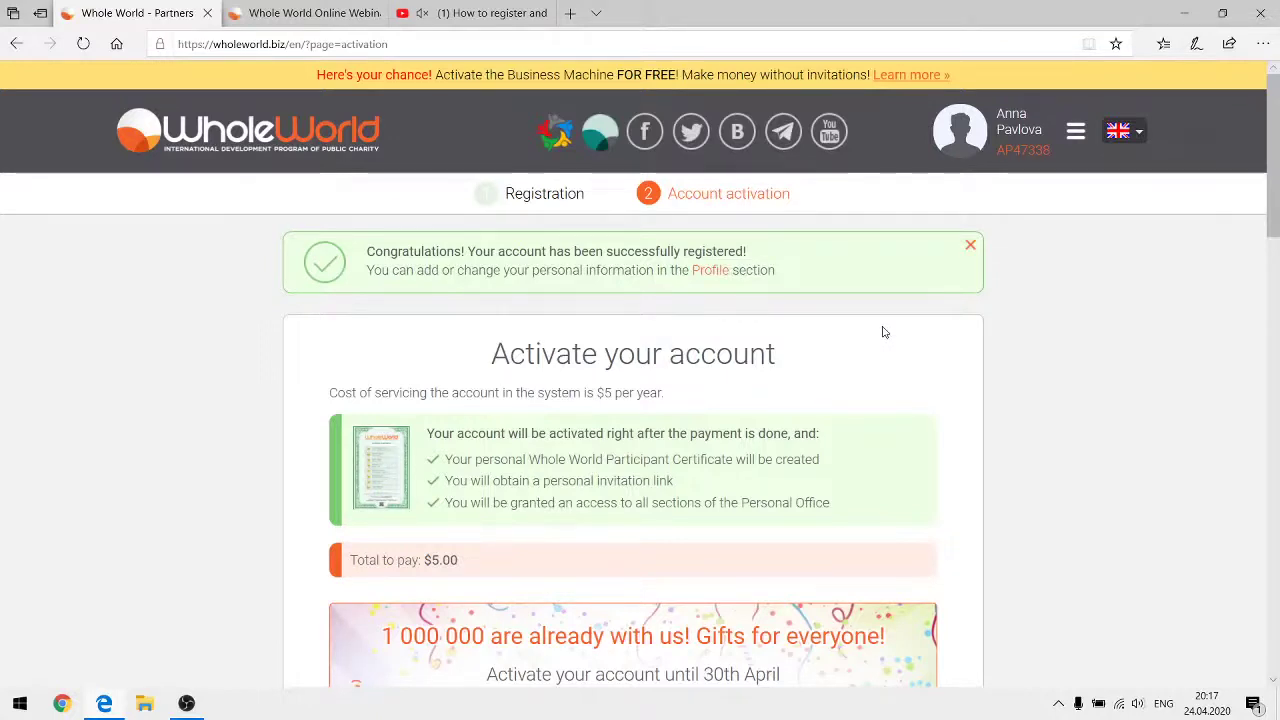
pyautogui.moveTo(1047, 153)
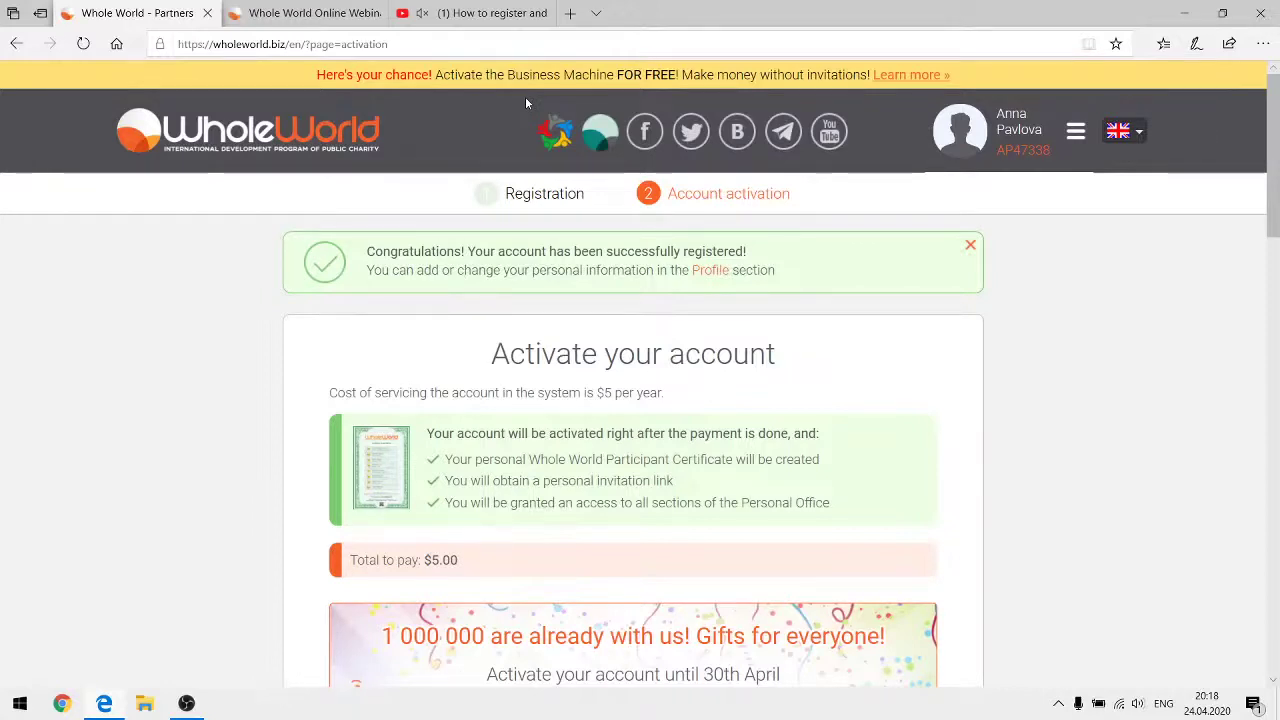
pyautogui.moveTo(982, 203)
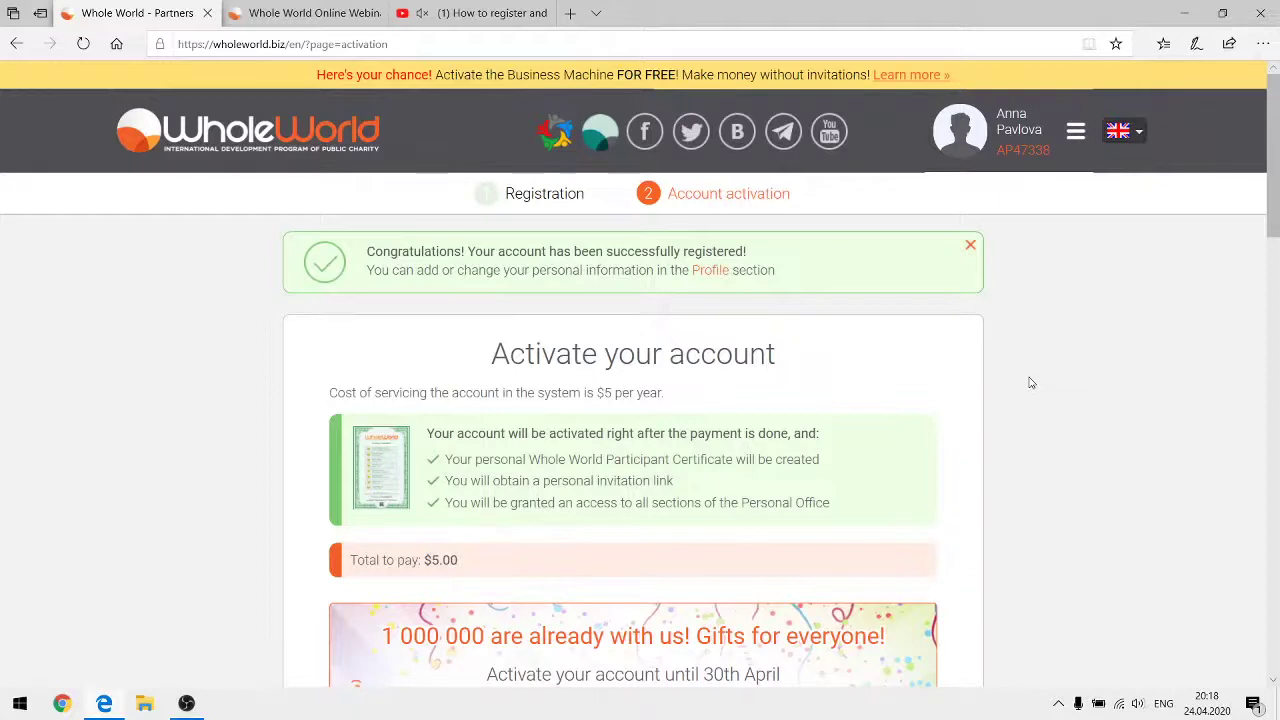
pyautogui.scroll(-2, 914, 372)
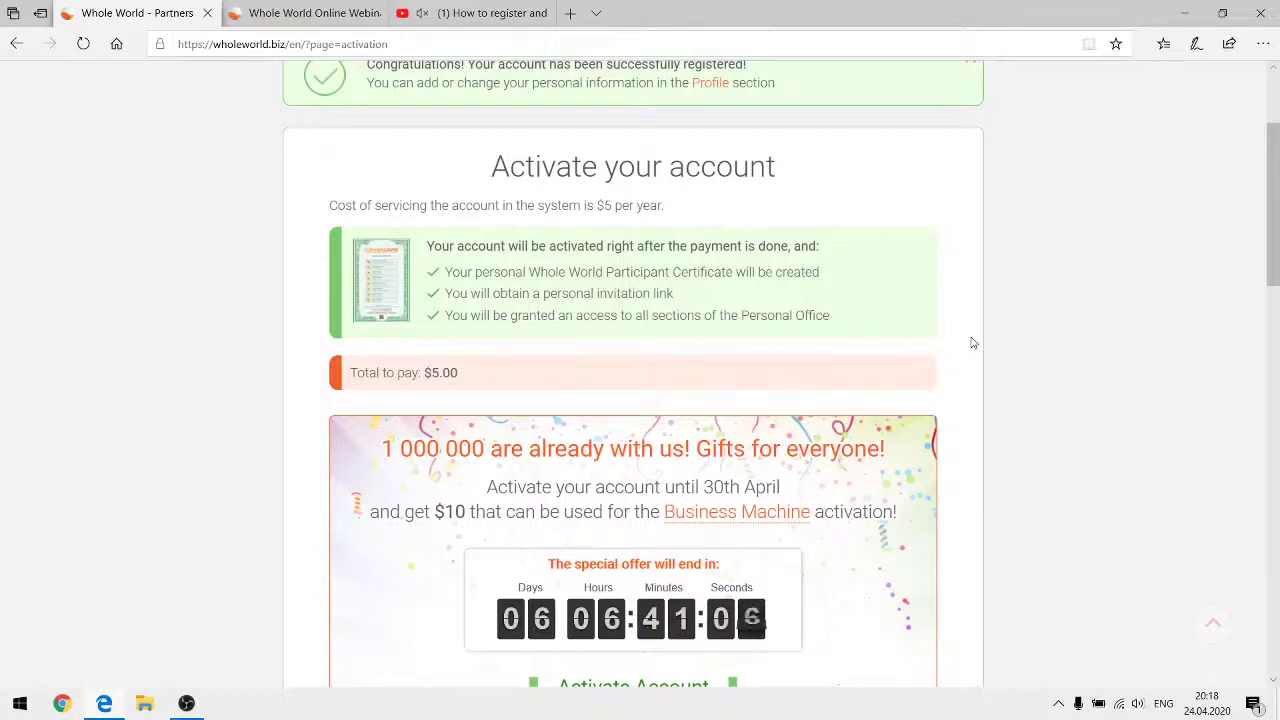
# Step: Scroll down to the payment options: Visa/MasterCard, MIR, WebMoney, Western Union, Payeer
pyautogui.scroll(-2, 1117, 320)
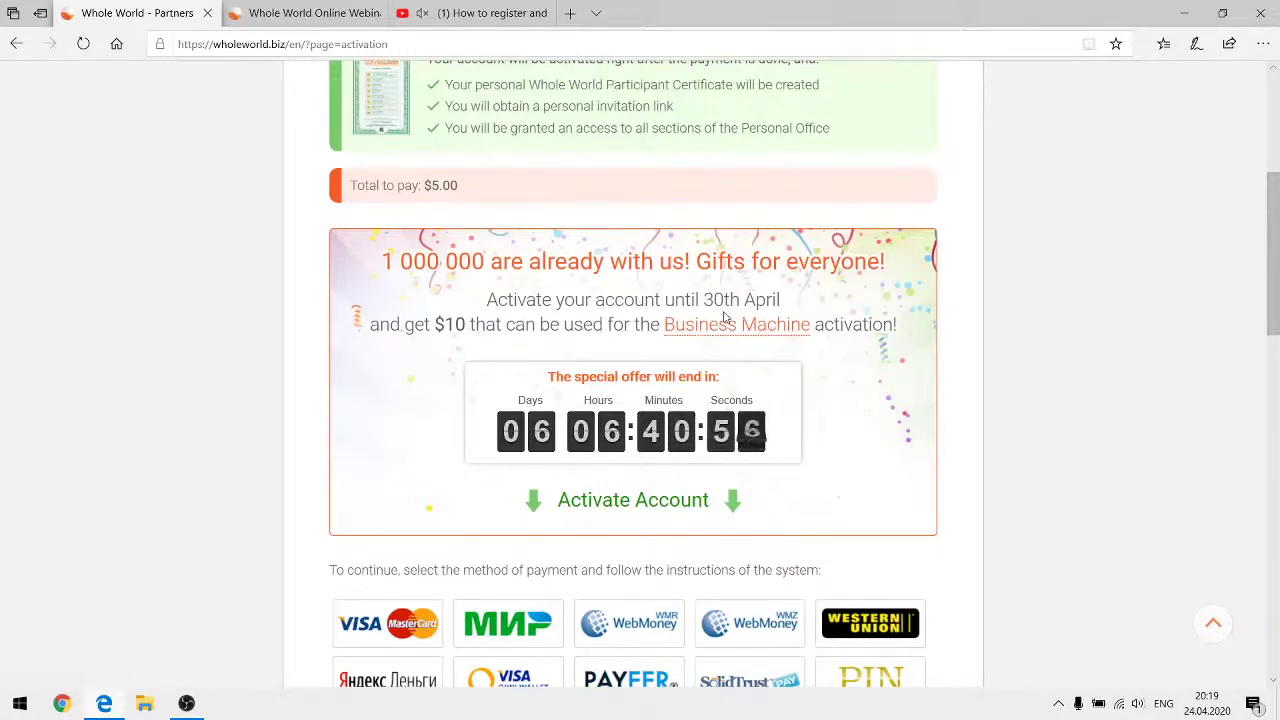
pyautogui.moveTo(721, 320)
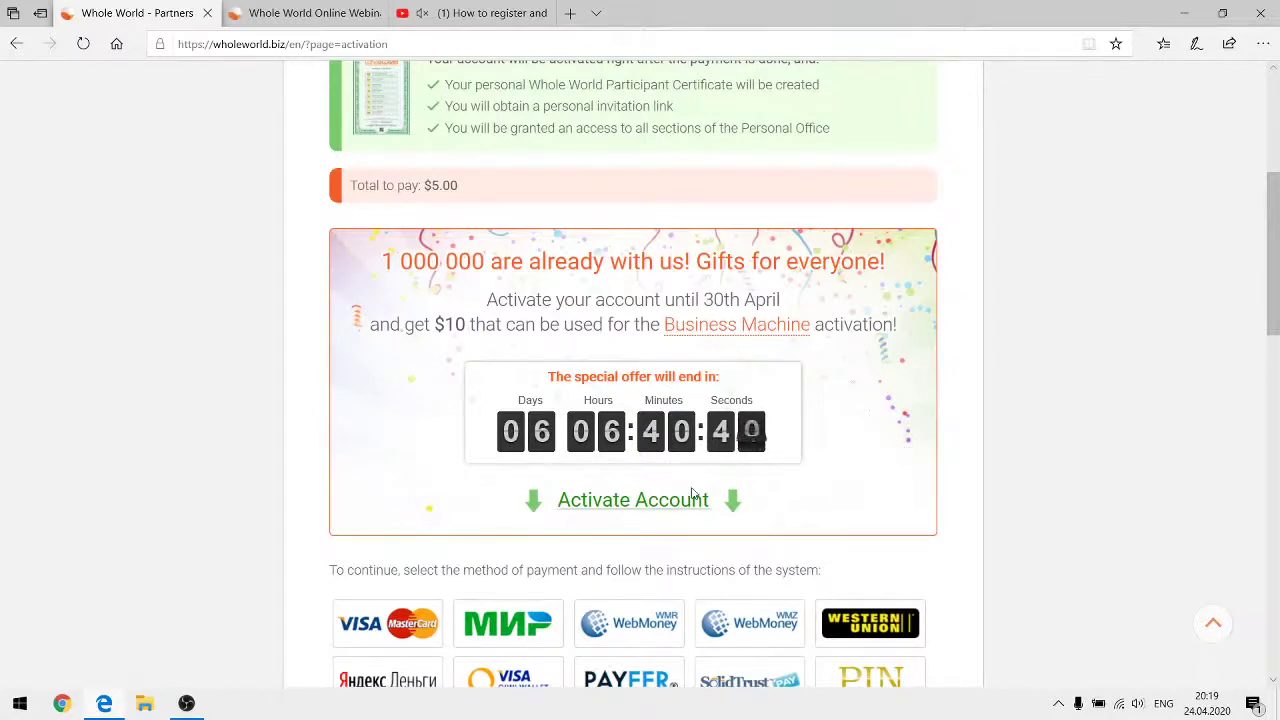
pyautogui.scroll(-1, 958, 434)
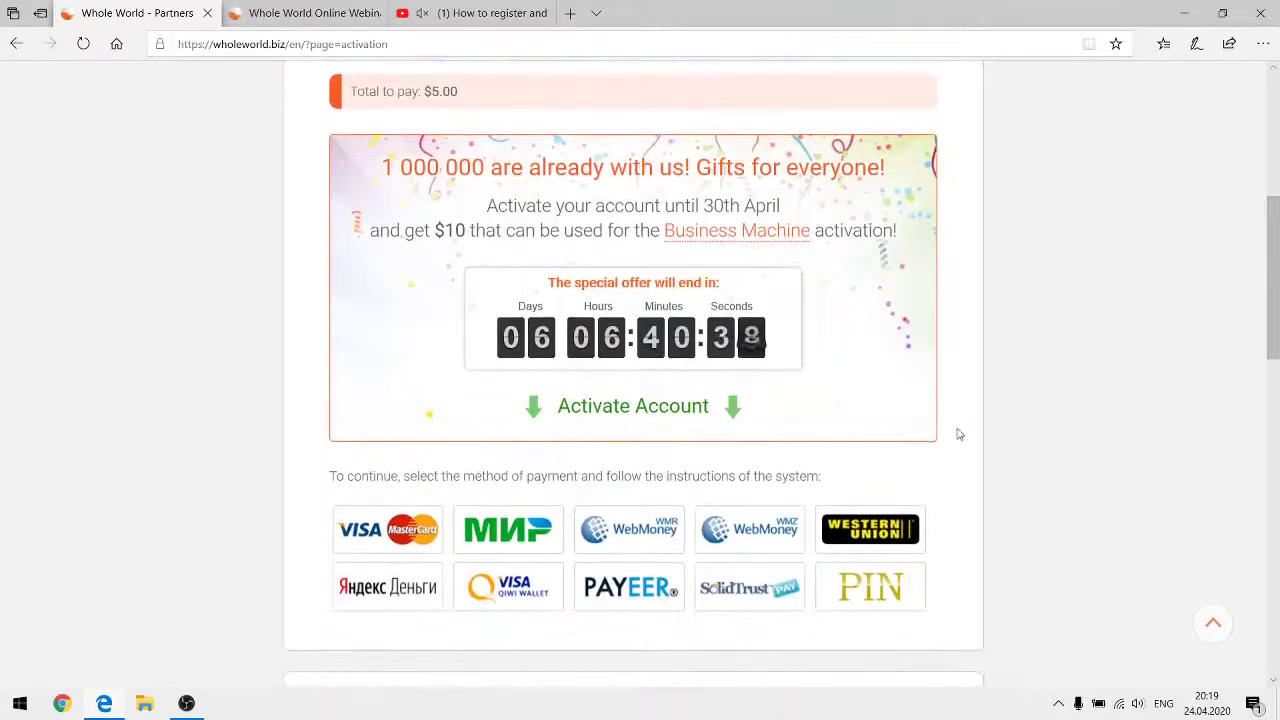
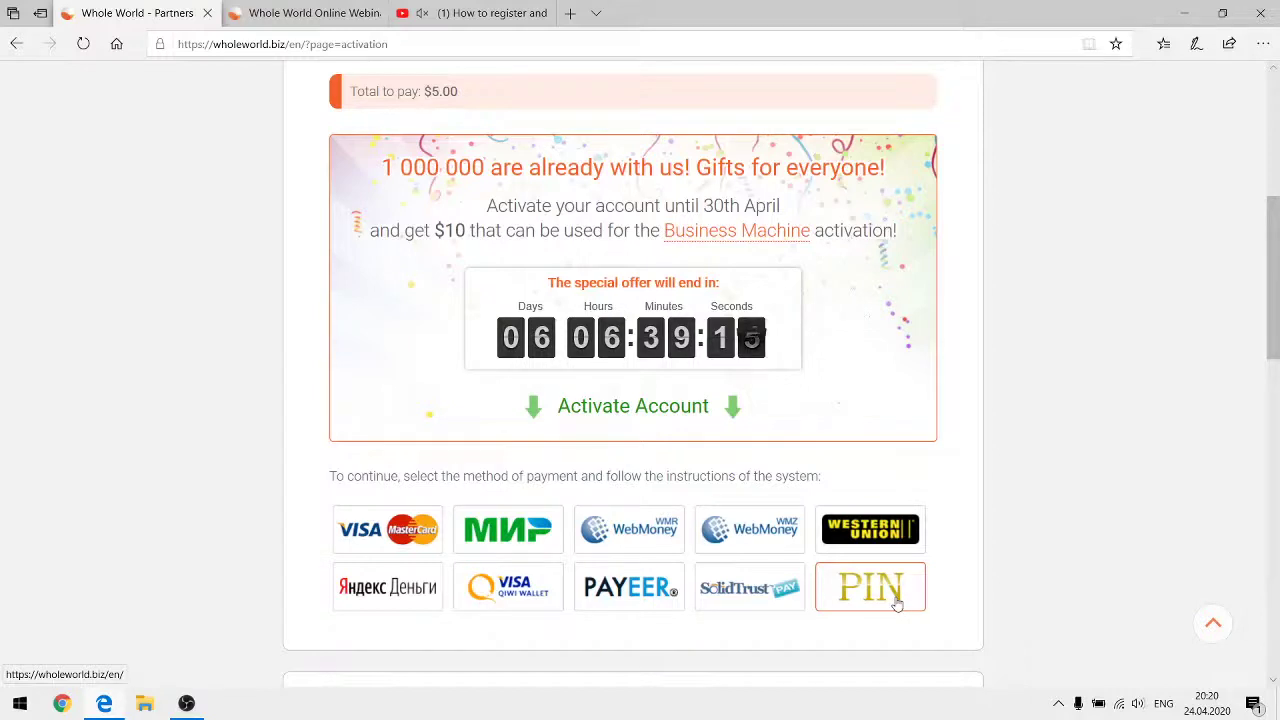
# Step: Choose PIN activation, enter the three-part activation PIN into the XXXX boxes, and submit it
pyautogui.click(896, 602)
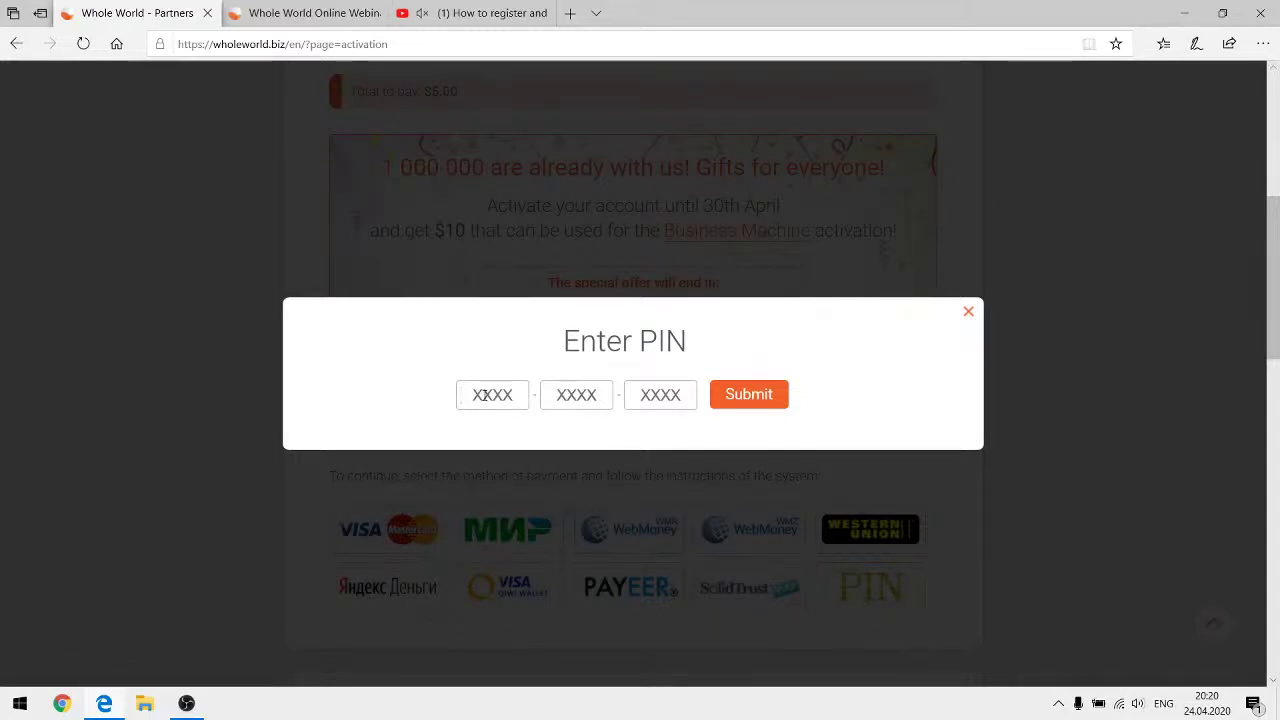
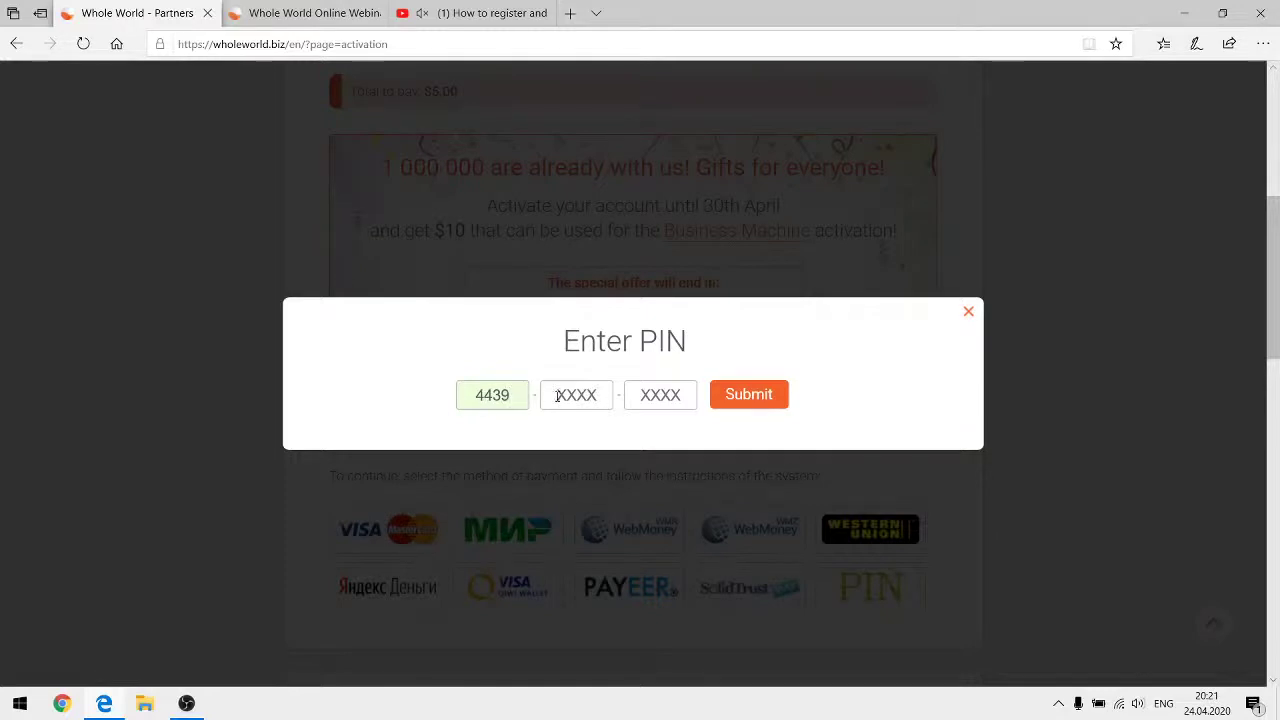
pyautogui.click(640, 394)
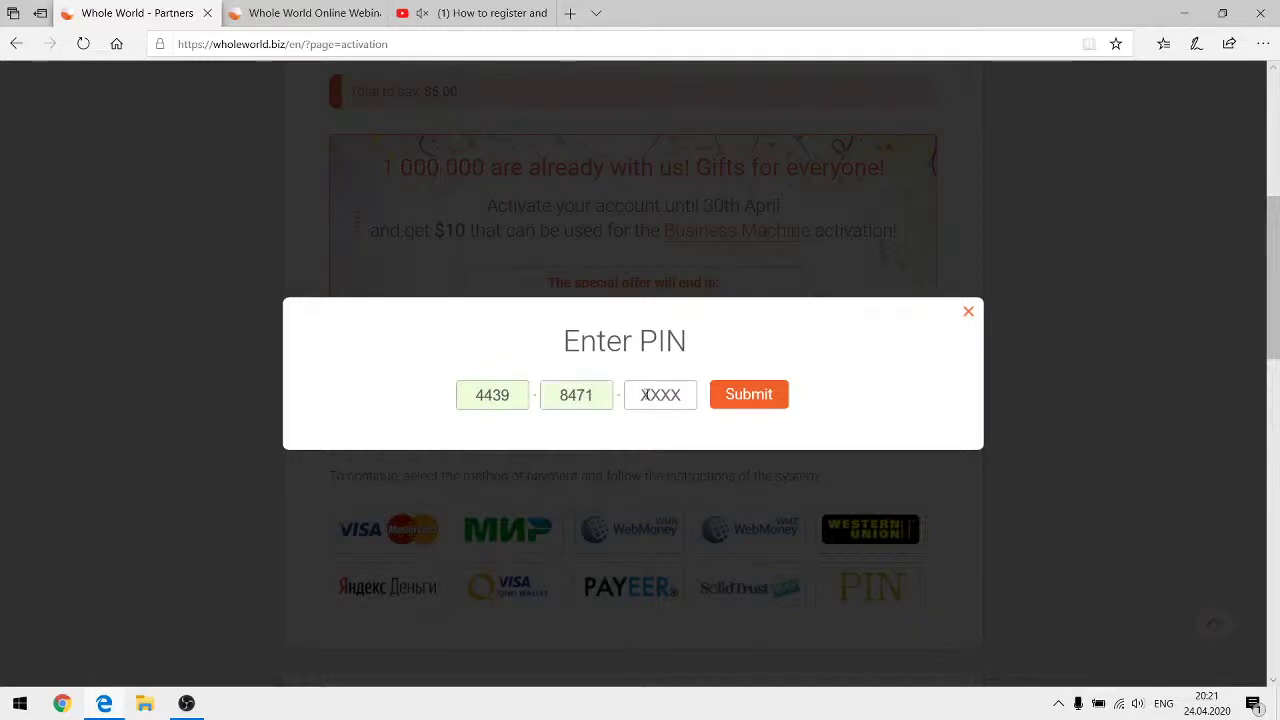
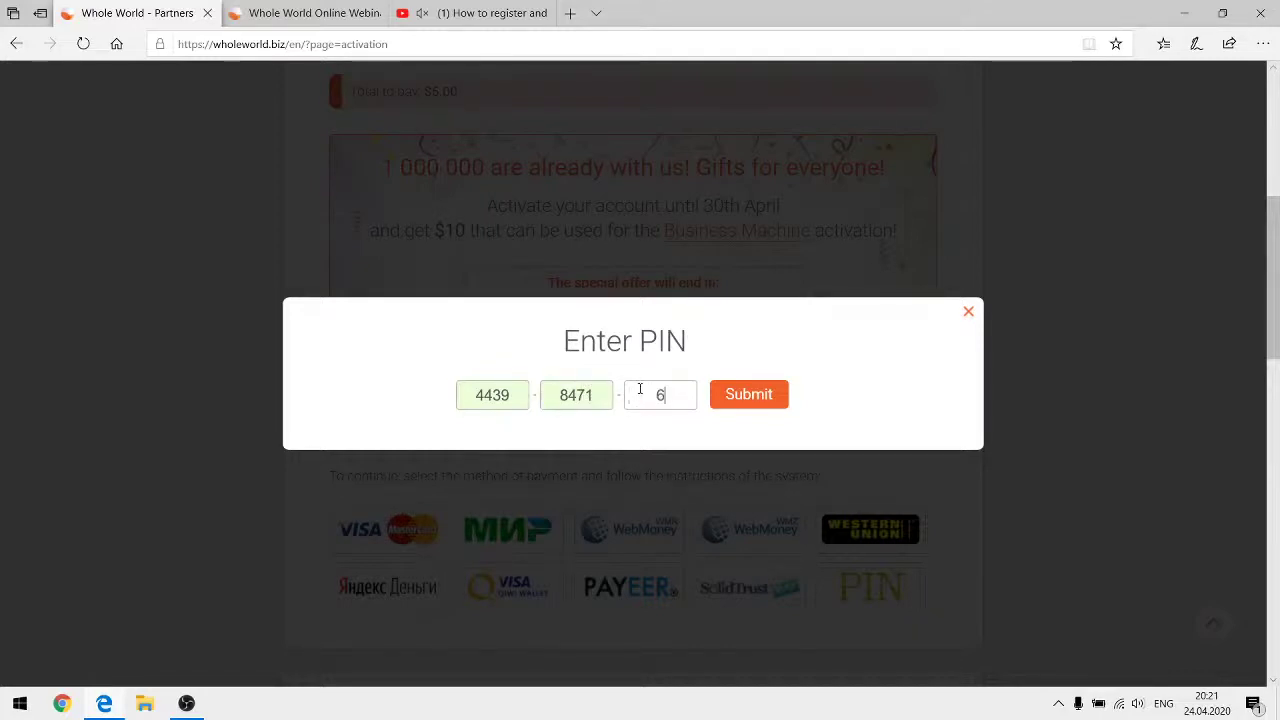
pyautogui.click(748, 396)
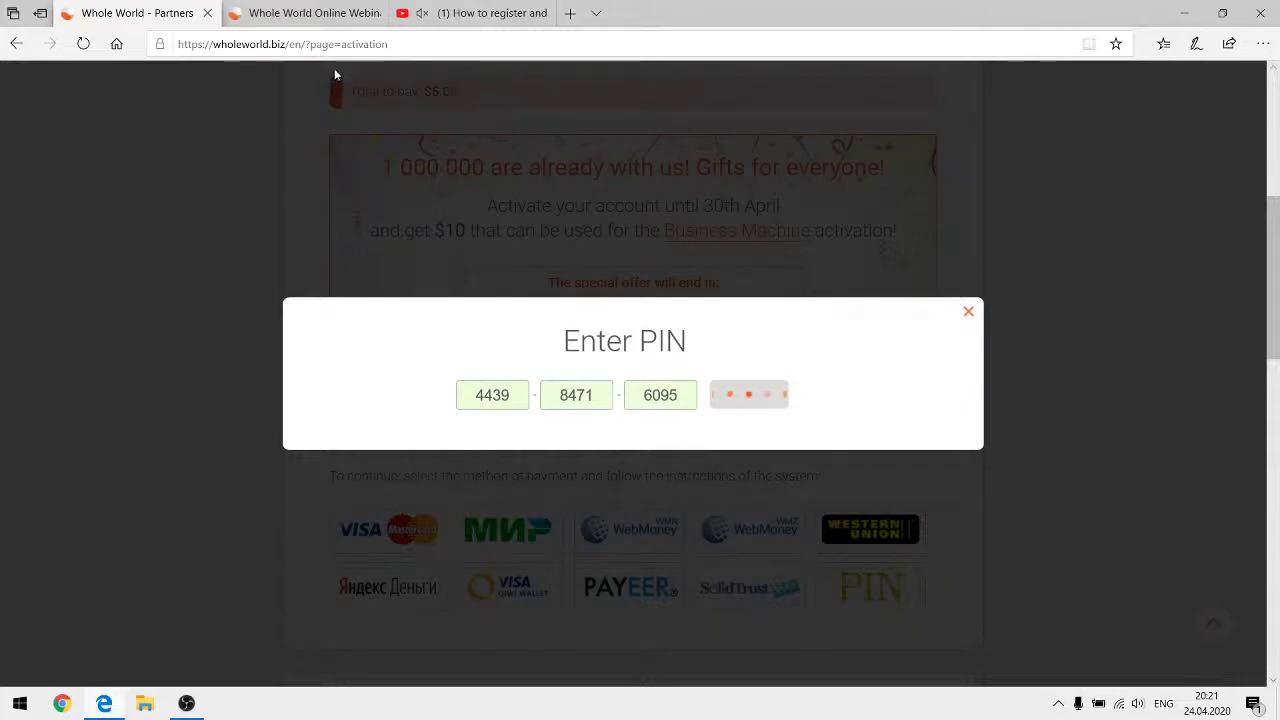
# Step: Reload the webinar page, glance at the YouTube stream, then return to the partner site's activation confirmation
pyautogui.click(305, 14)
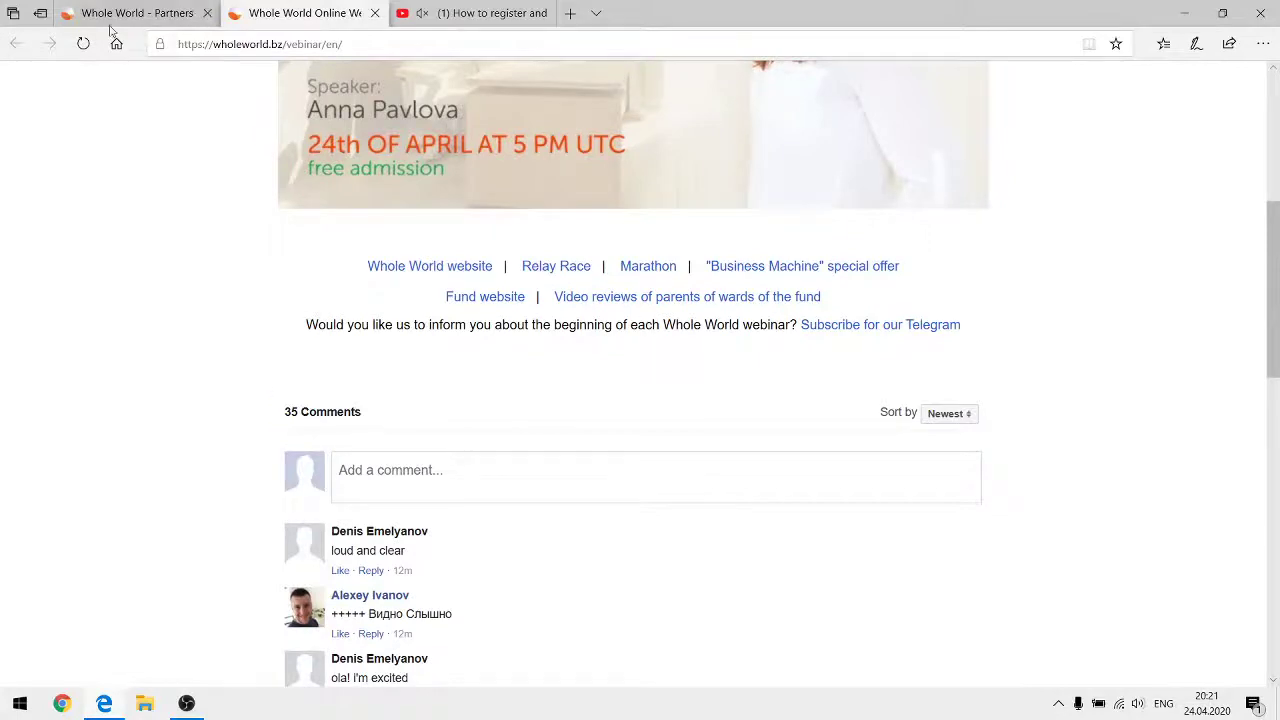
pyautogui.click(83, 44)
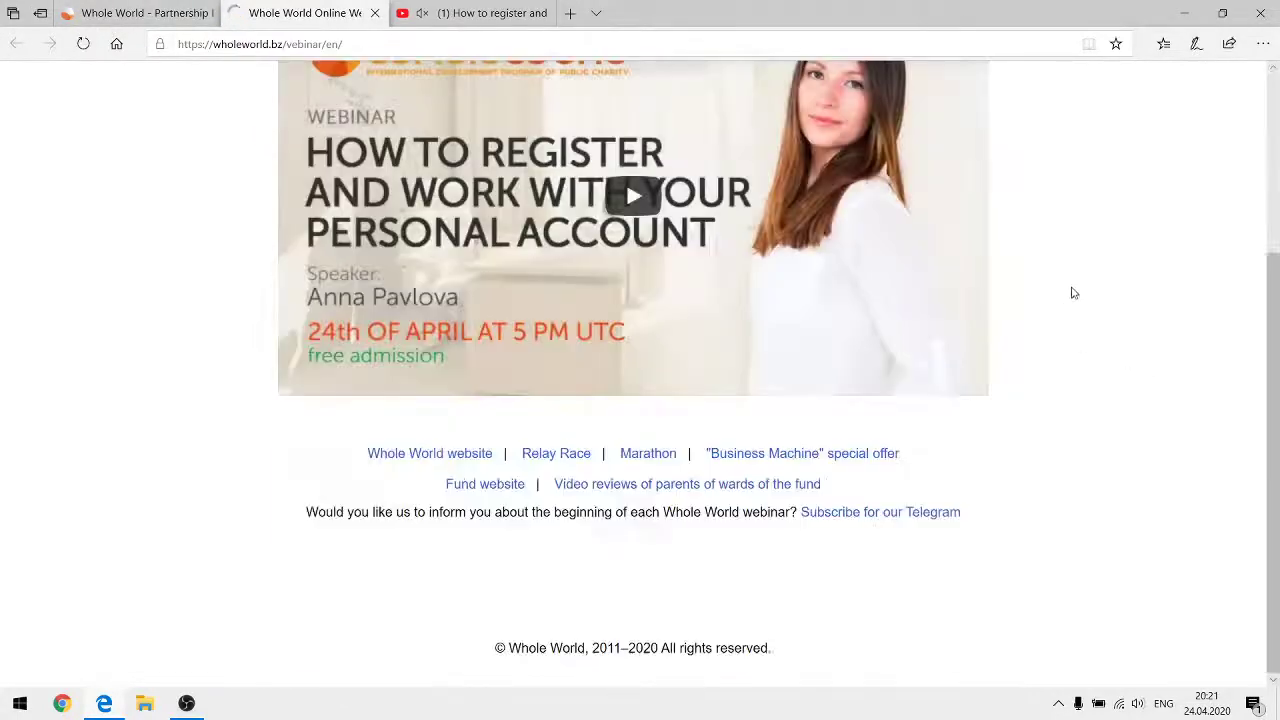
pyautogui.scroll(-1, 1068, 302)
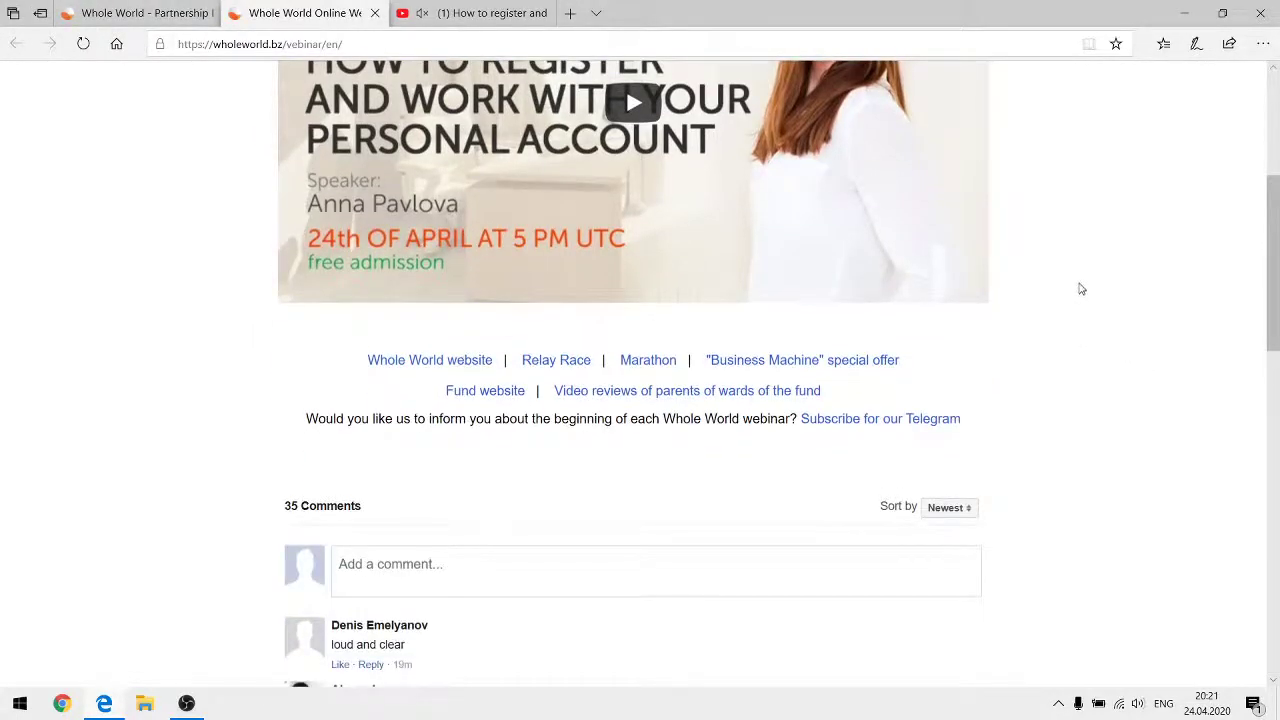
pyautogui.scroll(-1, 1091, 289)
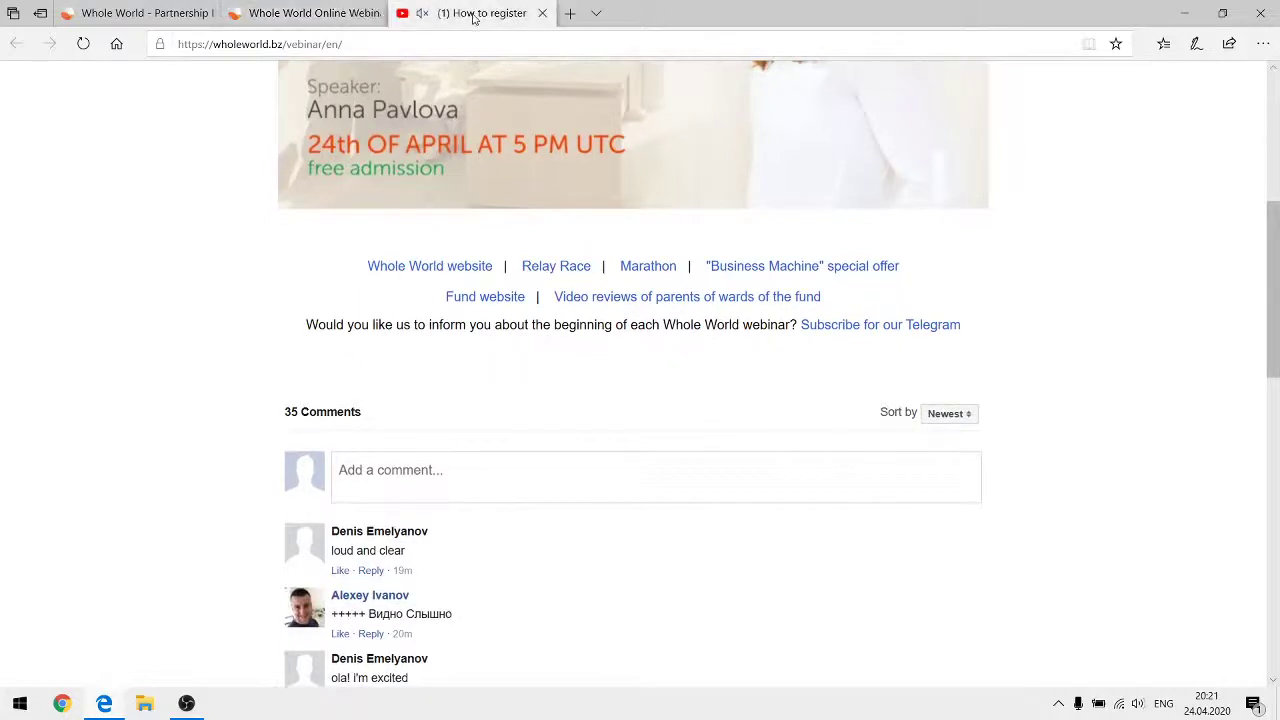
pyautogui.click(500, 14)
pyautogui.click(140, 13)
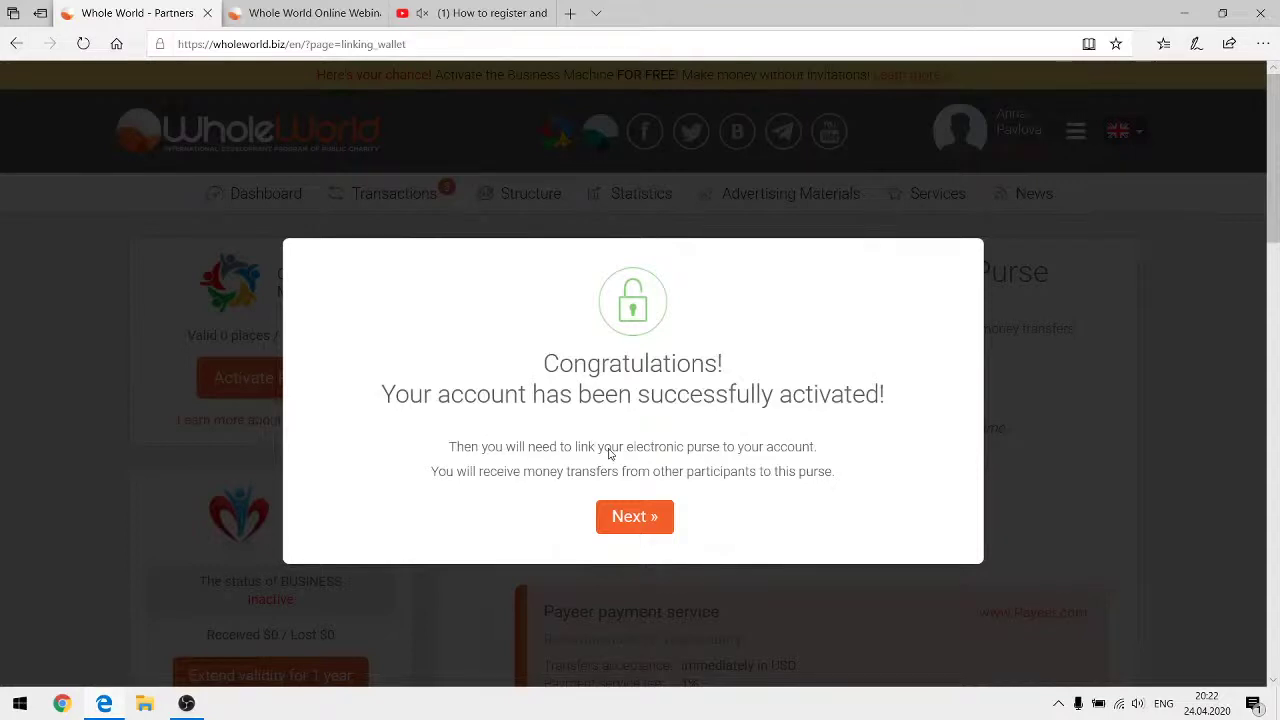
# Step: Keep Payeer as the electronic purse, enter the Payeer purse number, and link it to the account
pyautogui.click(634, 516)
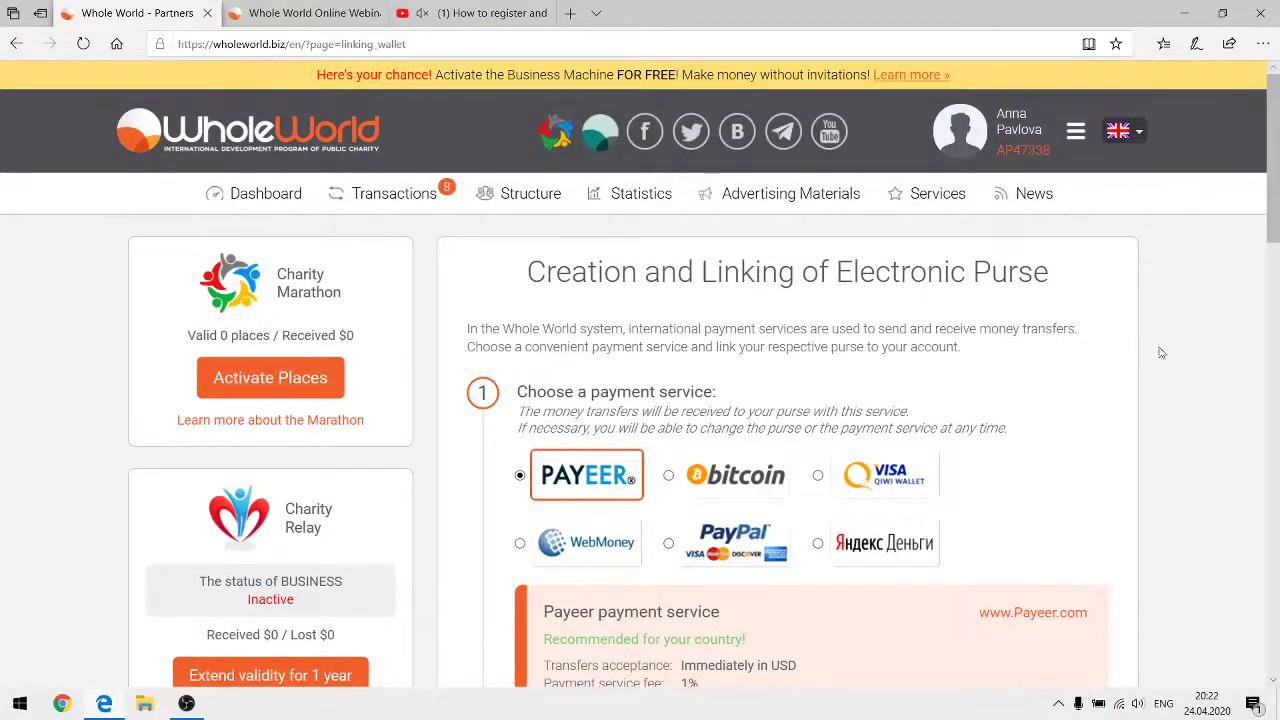
pyautogui.scroll(-1, 1087, 352)
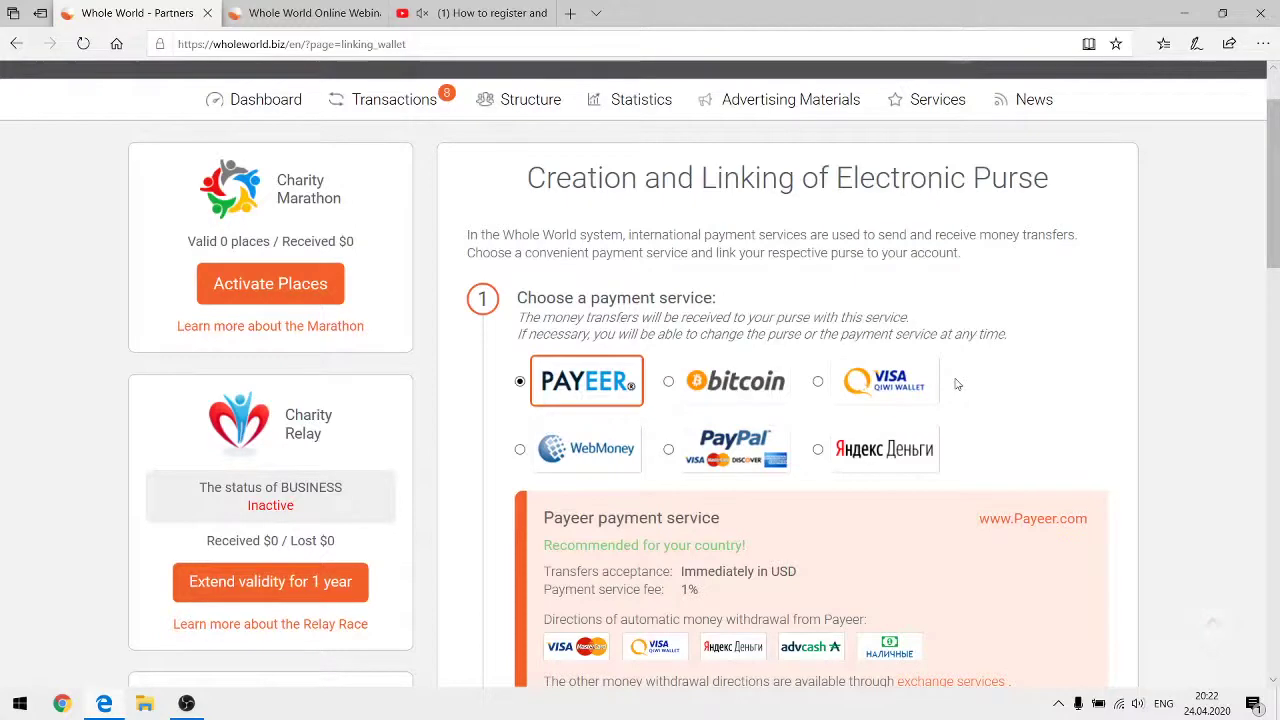
pyautogui.scroll(-1, 988, 383)
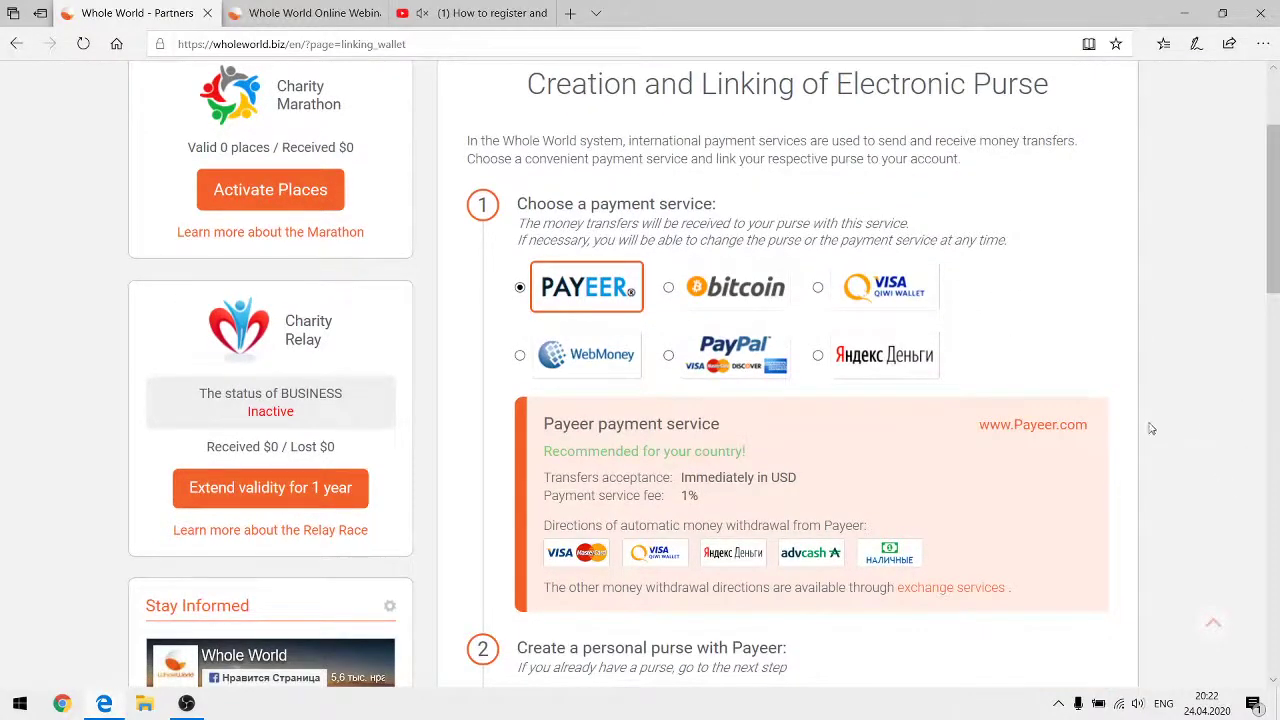
pyautogui.scroll(-2, 1151, 426)
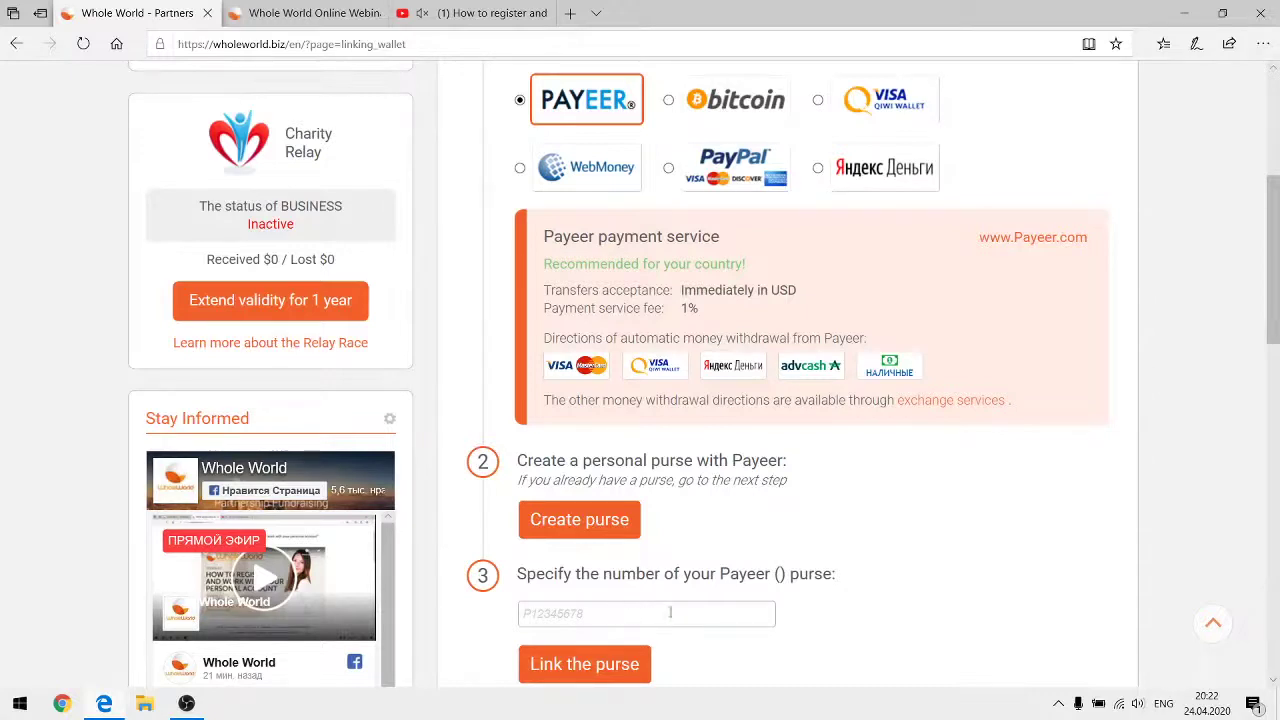
pyautogui.scroll(-1, 786, 600)
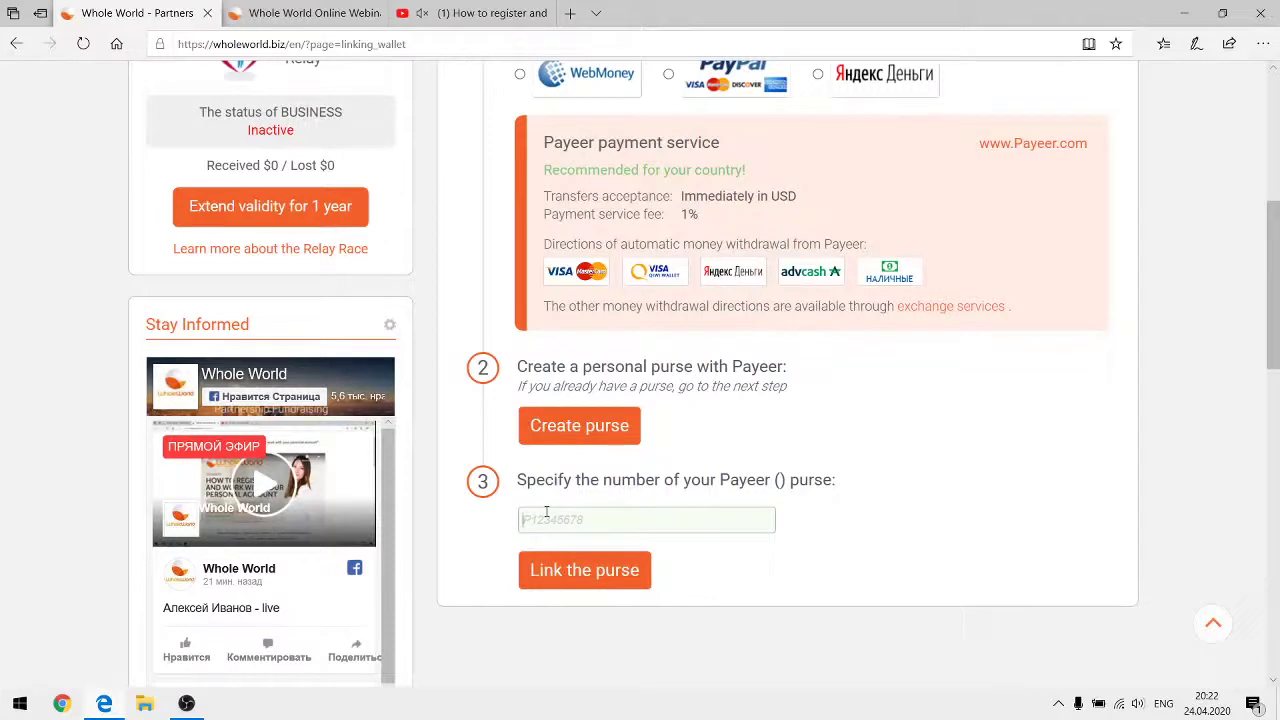
pyautogui.click(540, 571)
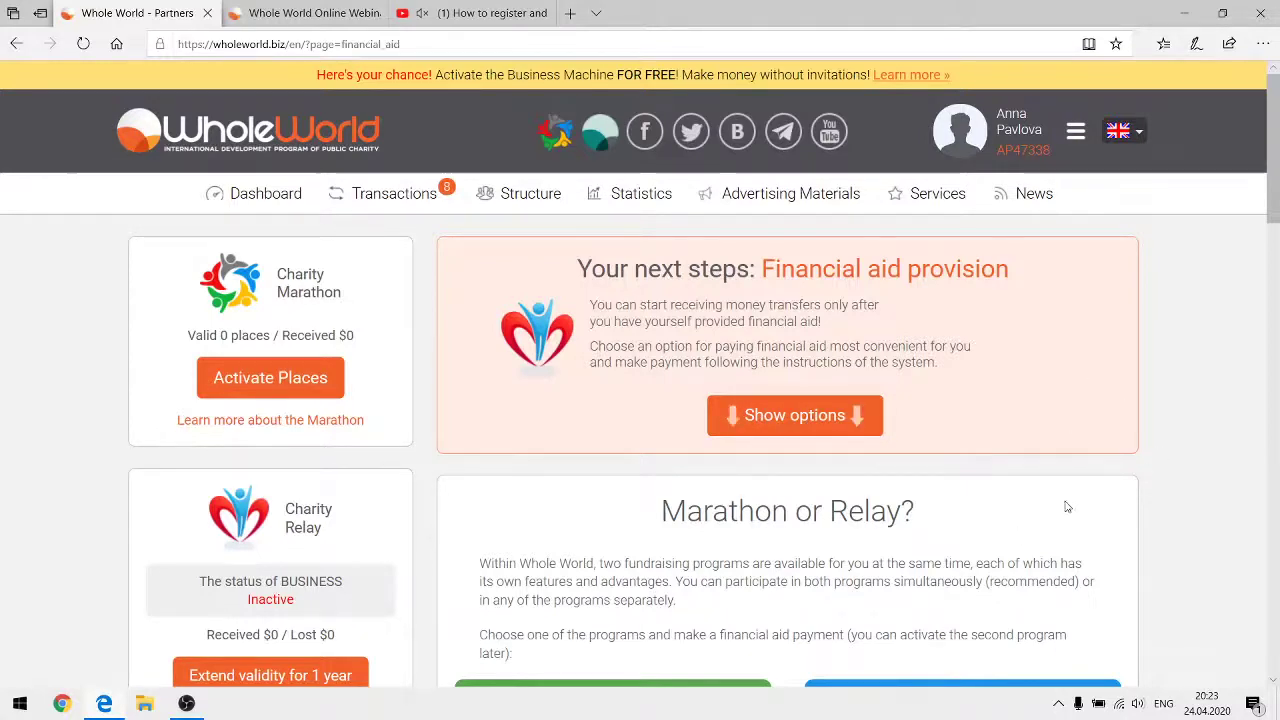
pyautogui.scroll(-1, 990, 495)
pyautogui.scroll(-3, 1175, 465)
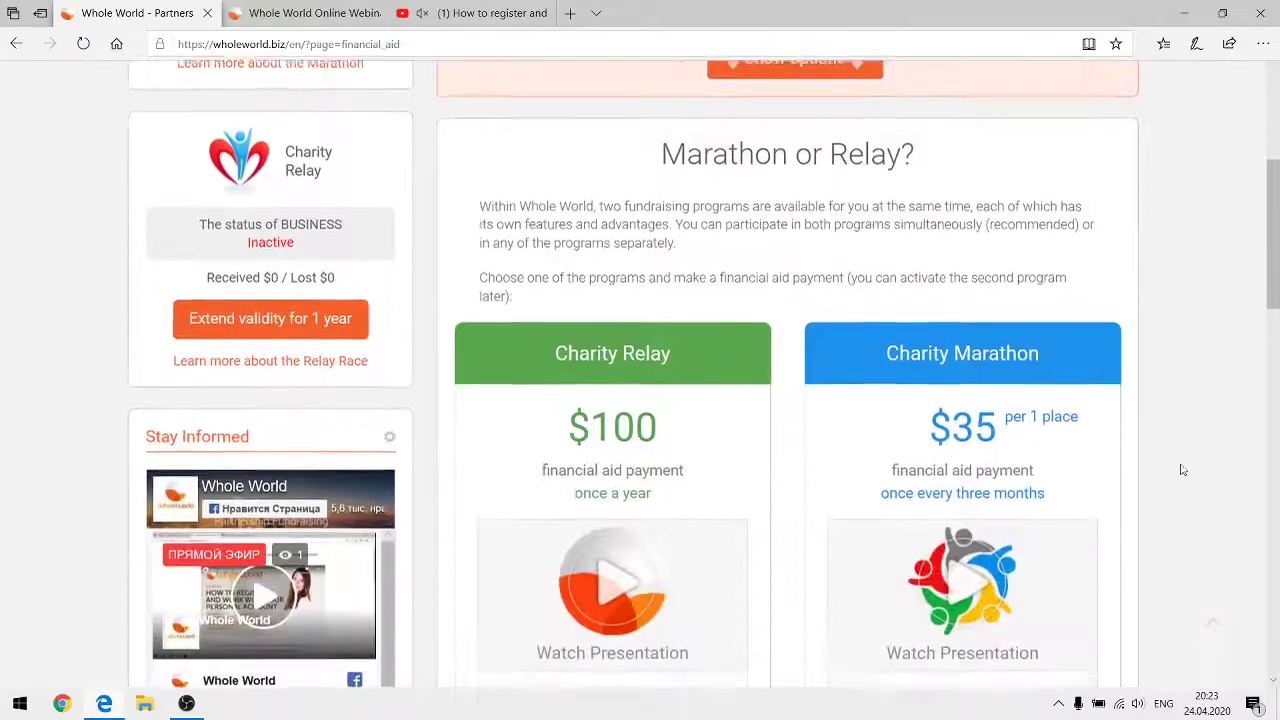
pyautogui.scroll(-2, 1190, 467)
pyautogui.scroll(6, 1185, 470)
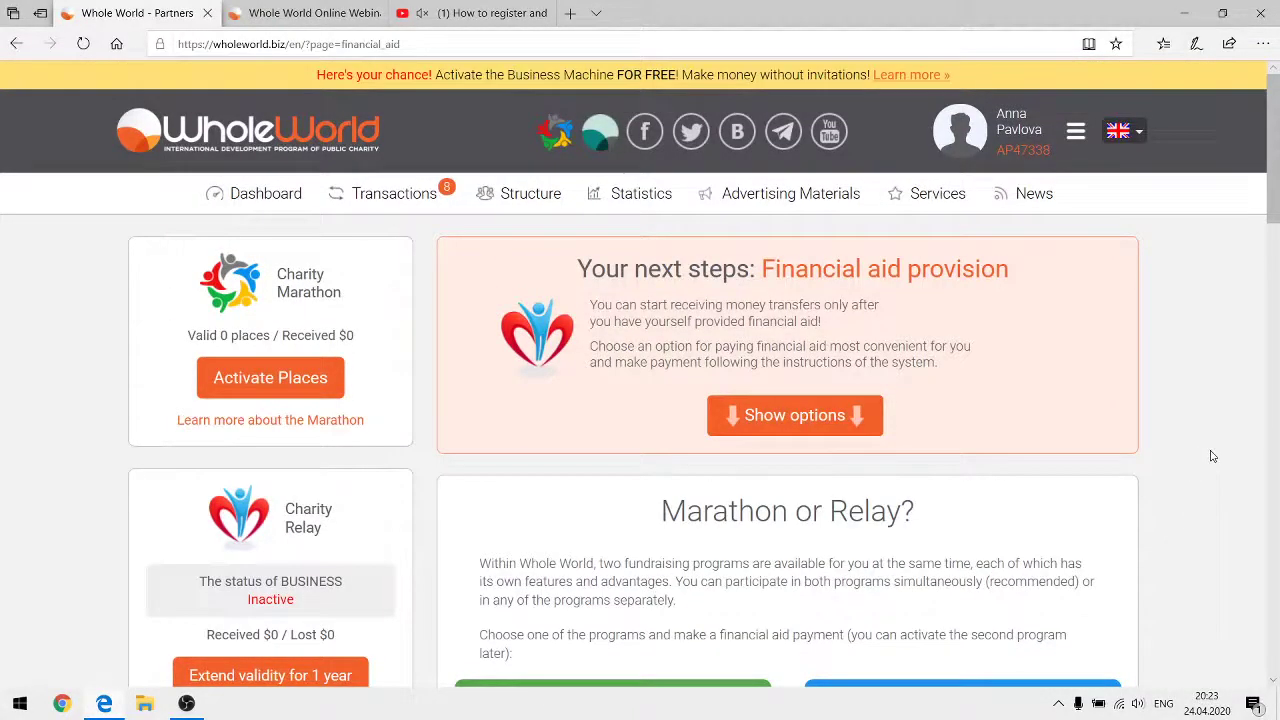
pyautogui.click(270, 200)
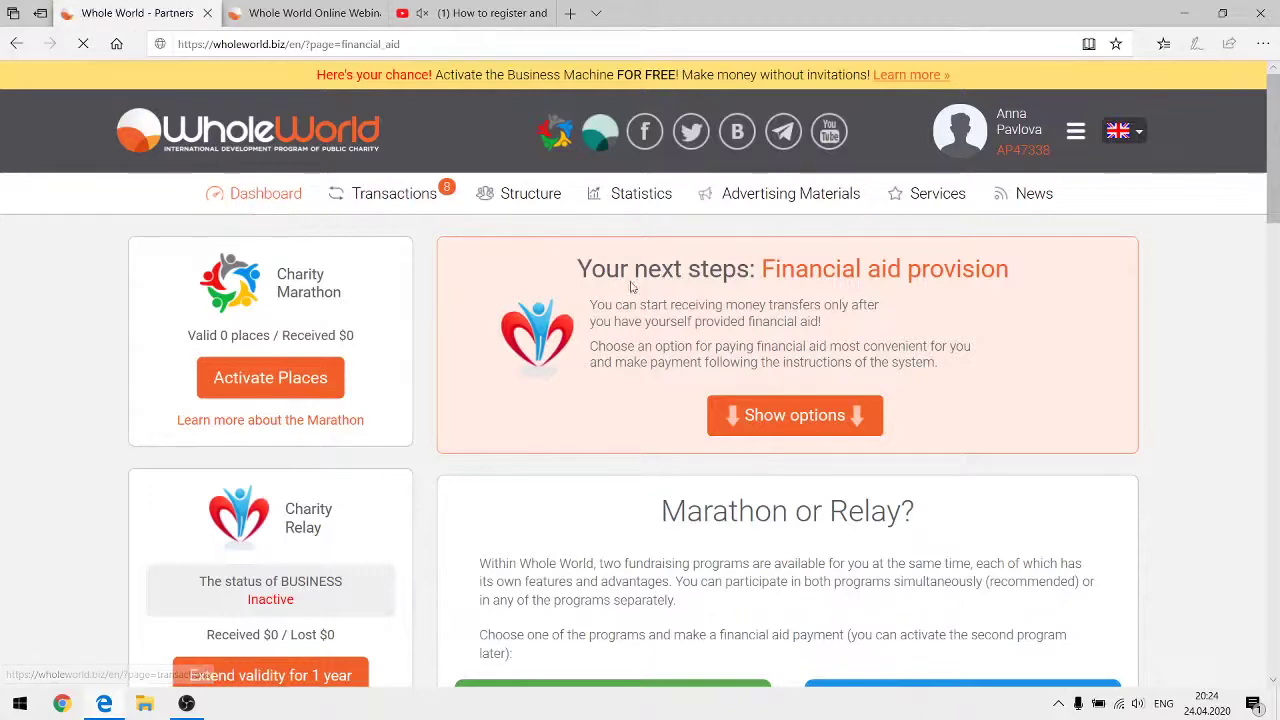
pyautogui.scroll(-2, 985, 329)
pyautogui.scroll(2, 1057, 253)
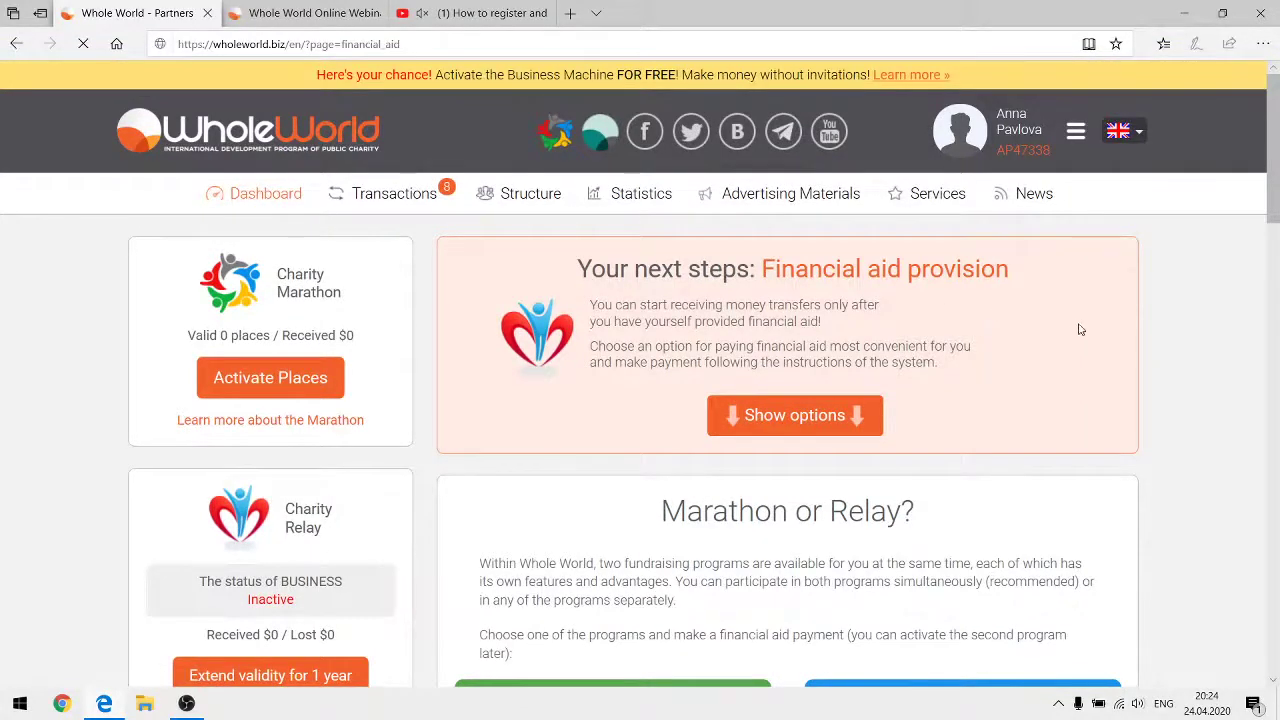
pyautogui.moveTo(1000, 140)
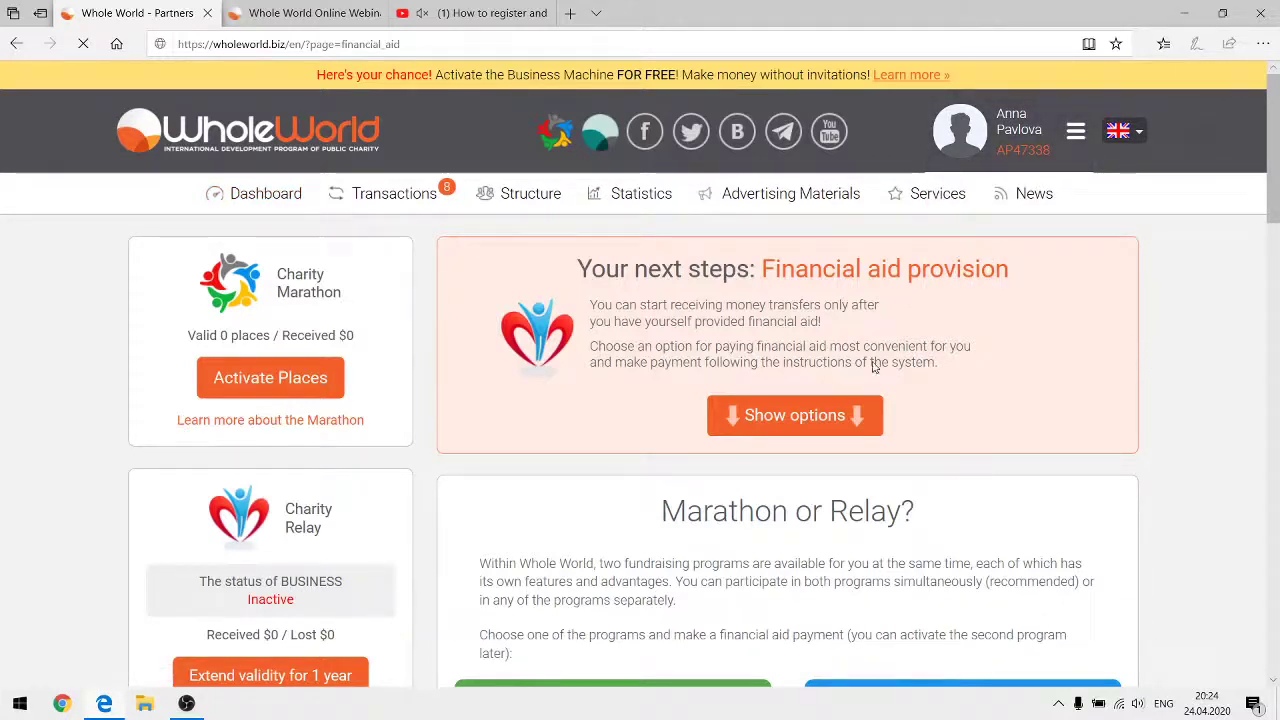
pyautogui.scroll(-5, 1160, 338)
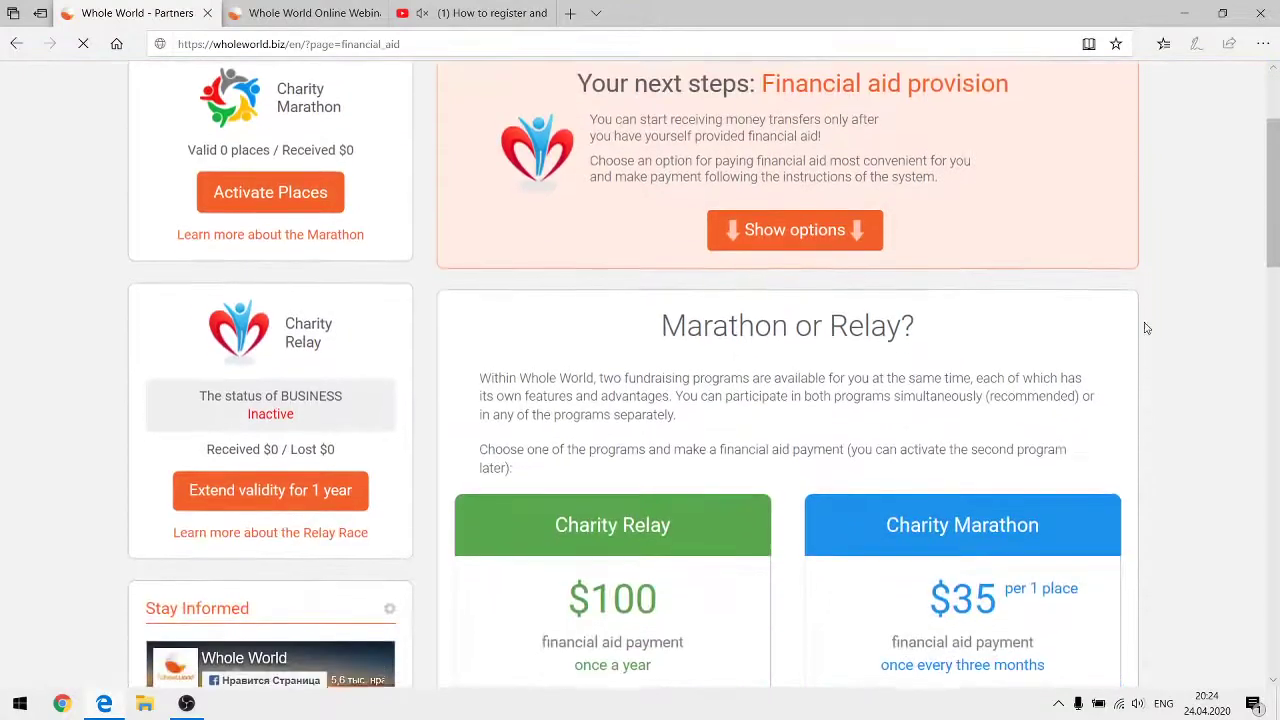
pyautogui.scroll(-2, 1168, 342)
pyautogui.scroll(7, 1168, 345)
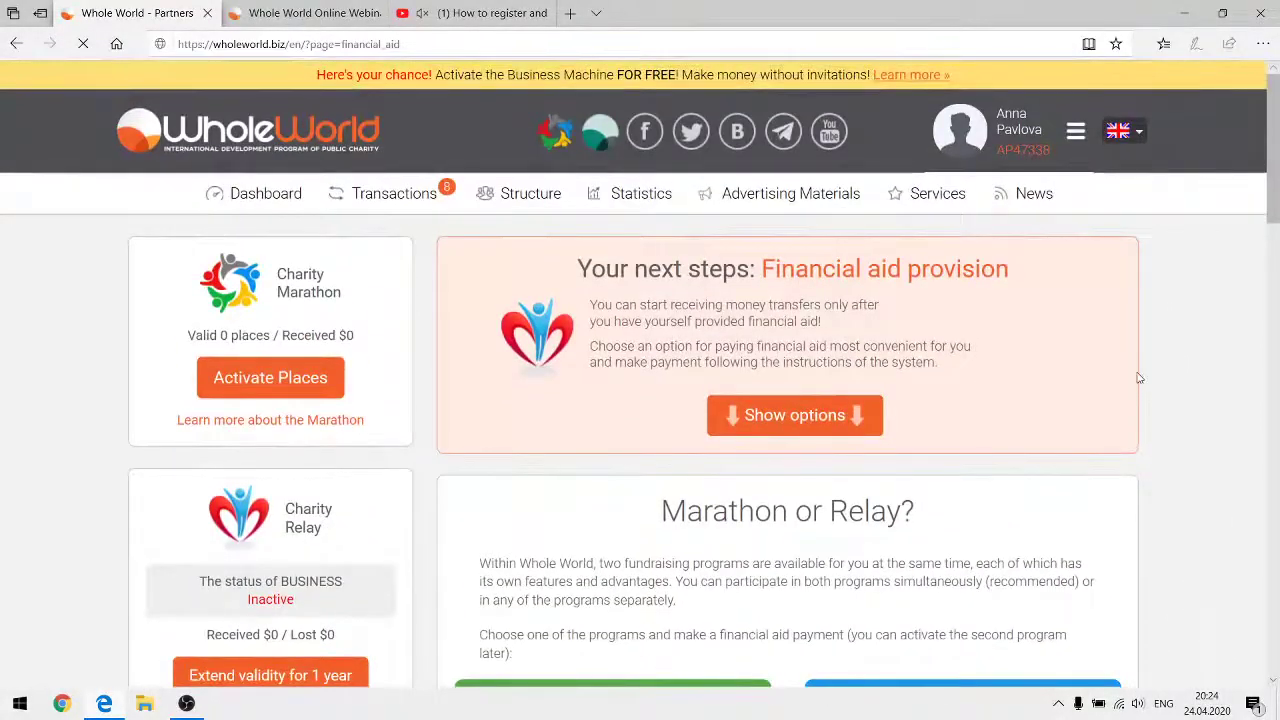
pyautogui.click(1075, 131)
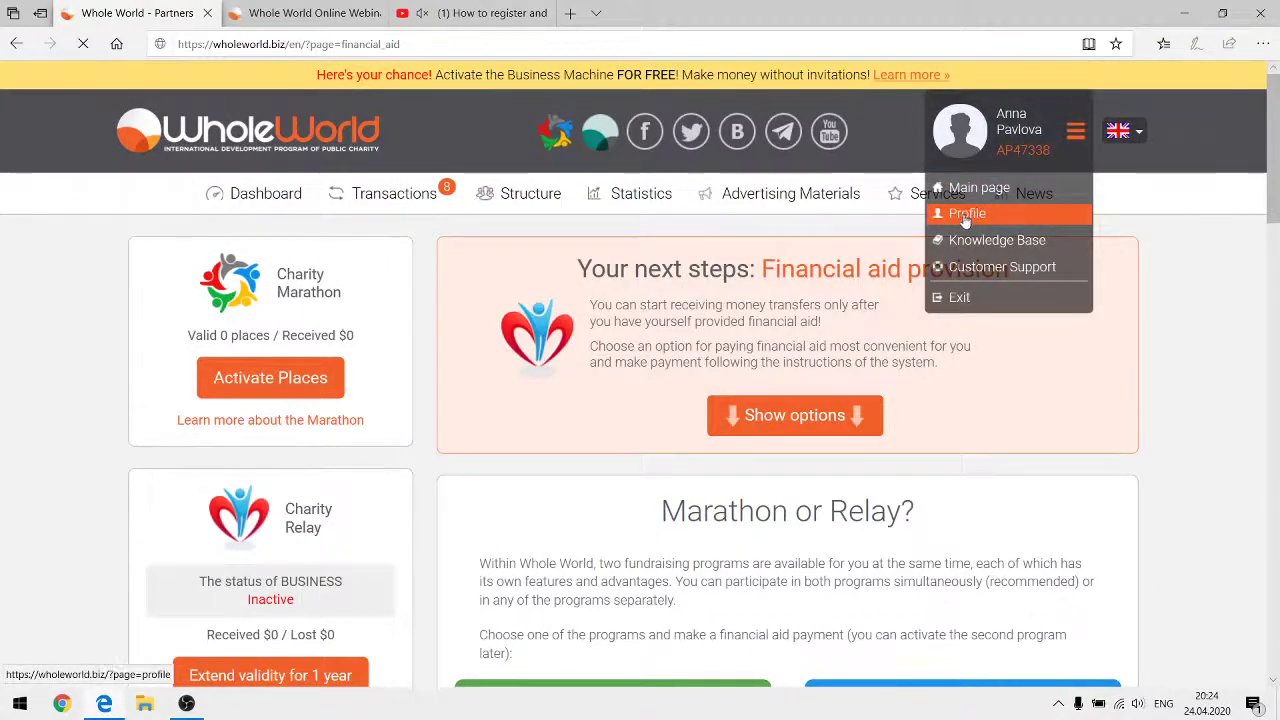